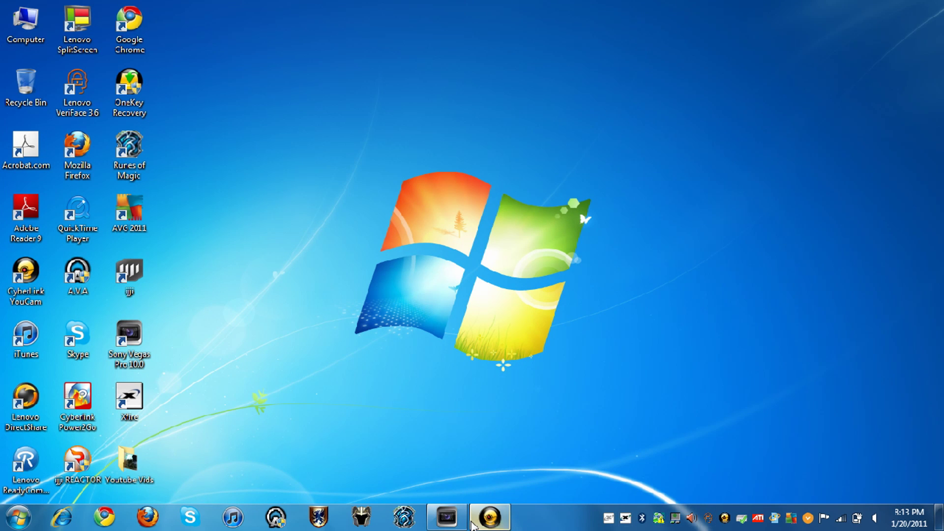
Bring back the Xfire desktop capture panel, then hide it again.
click(490, 516)
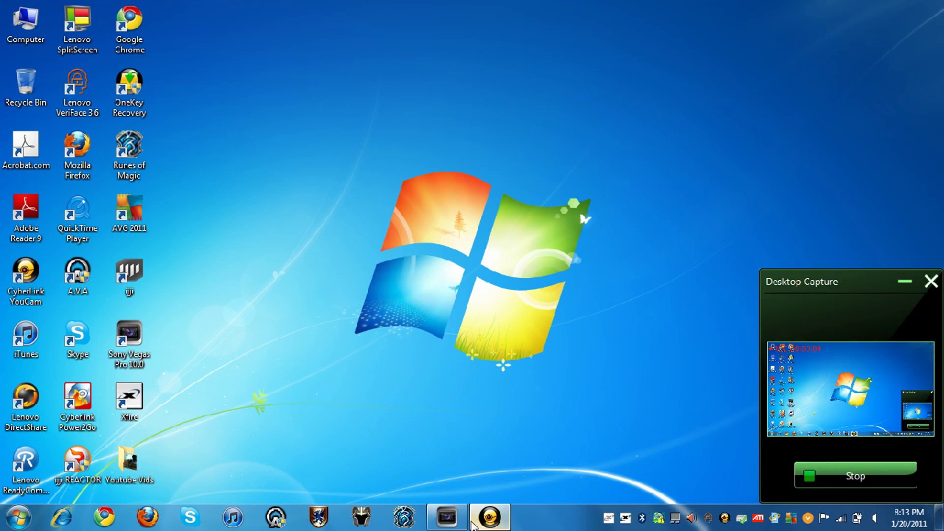
click(906, 283)
drag(305, 46, 709, 505)
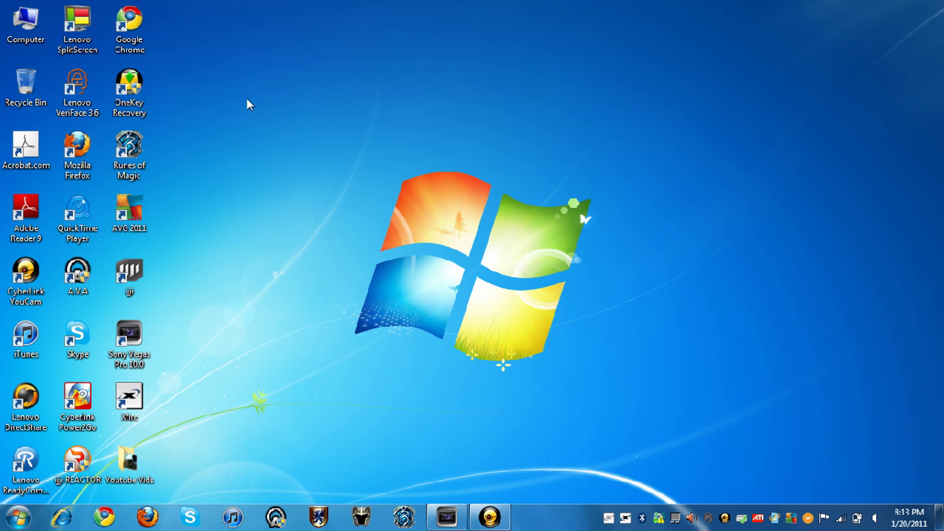
mouse_move(256, 93)
mouse_down()
mouse_move(683, 379)
mouse_move(738, 468)
mouse_up()
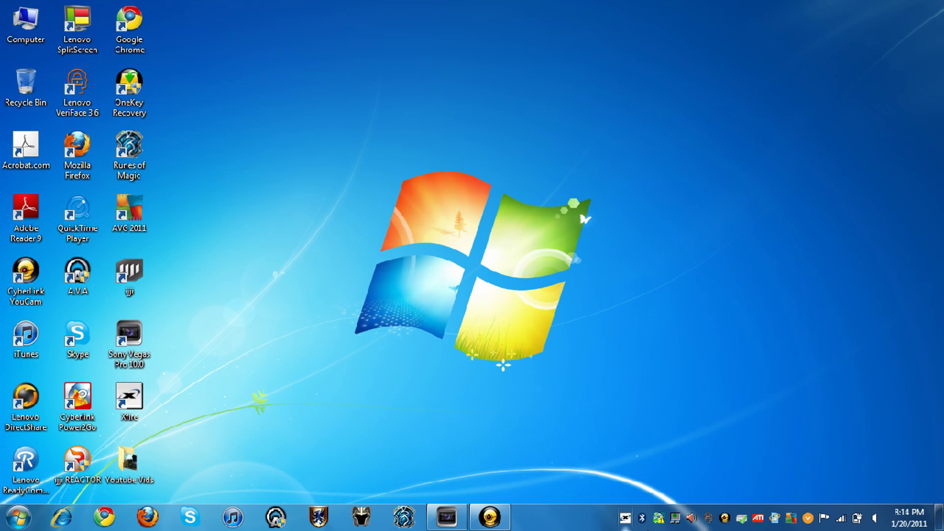
Open the Xfire main window, look through Friends and Chat Rooms, and settle on Videos.
double_click(625, 519)
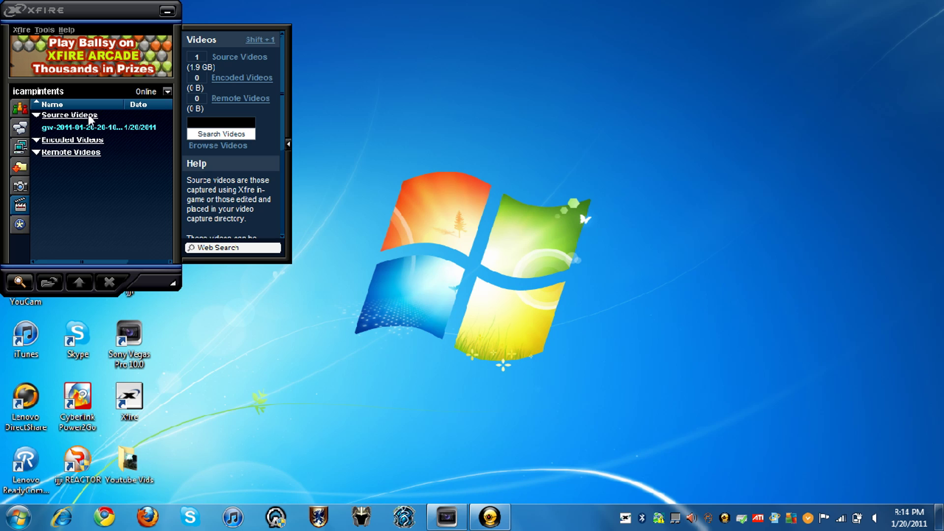
click(20, 109)
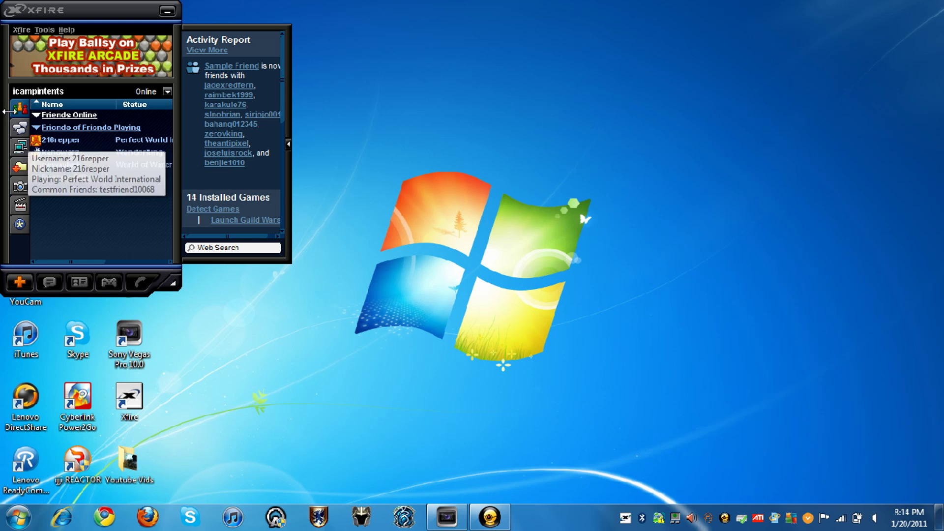
click(19, 128)
click(20, 108)
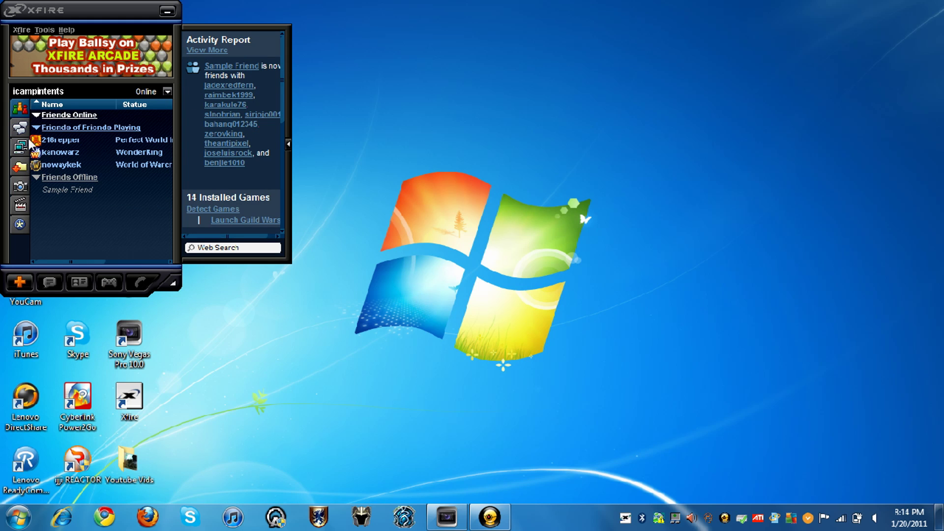
click(19, 206)
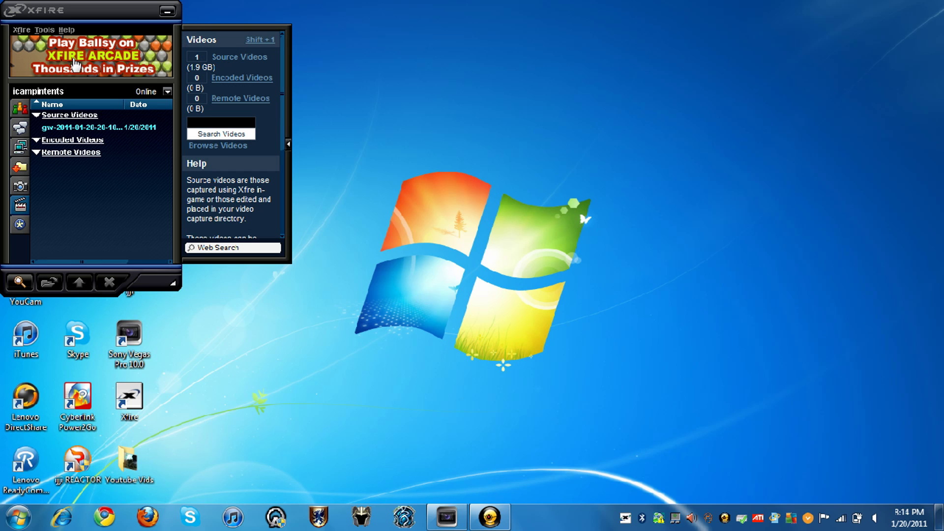
click(56, 31)
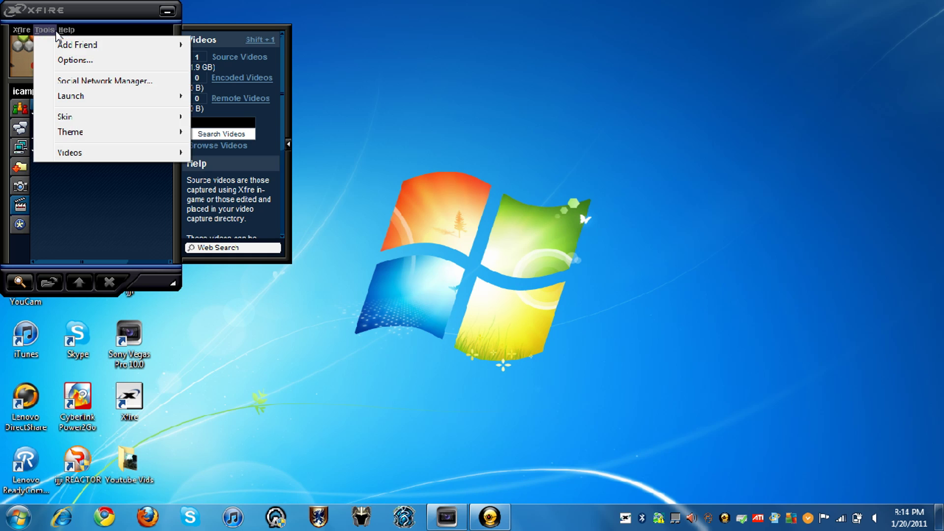
click(69, 59)
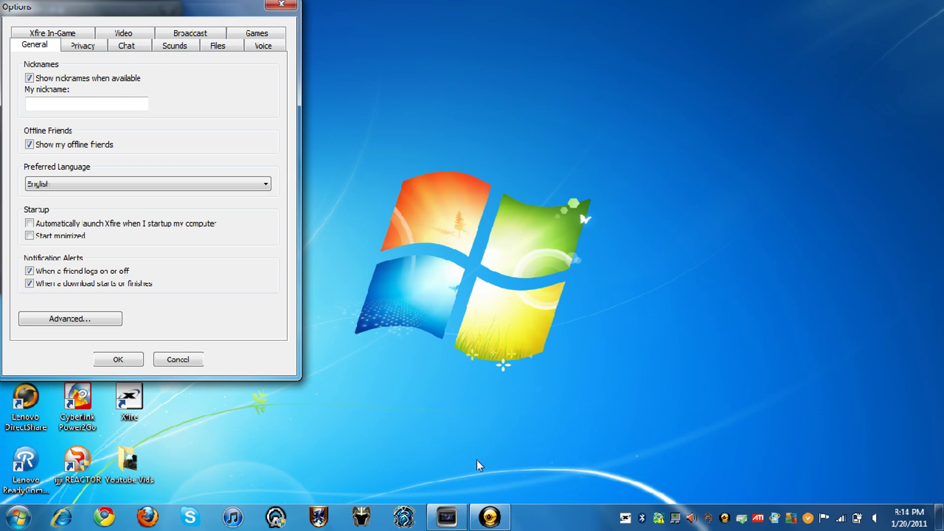
click(501, 522)
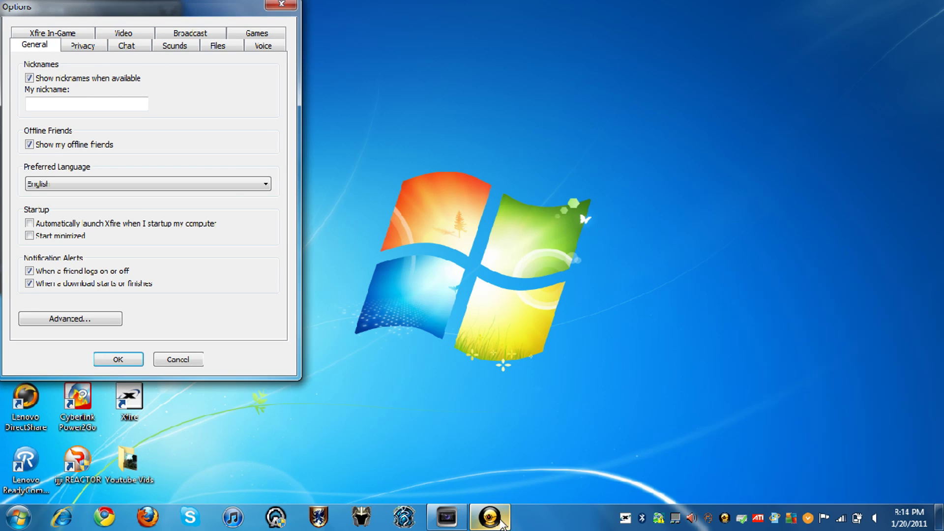
click(127, 34)
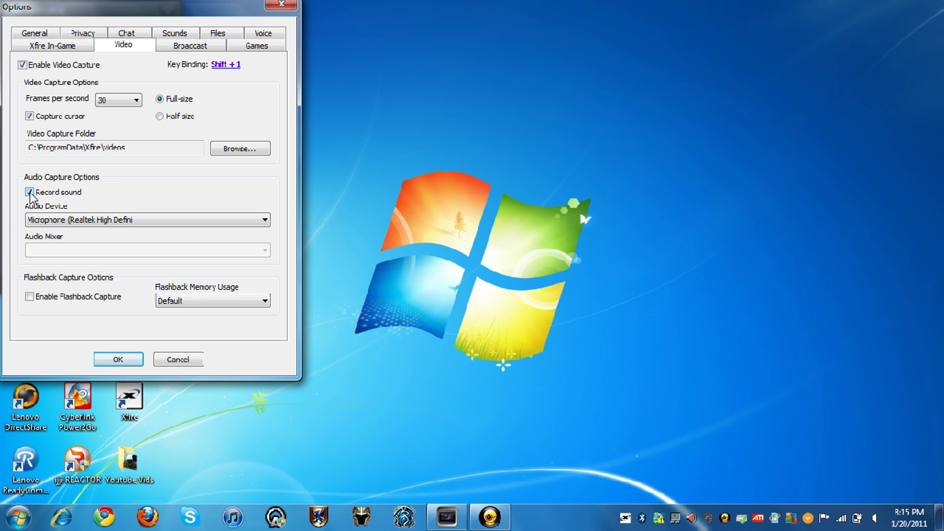
click(90, 223)
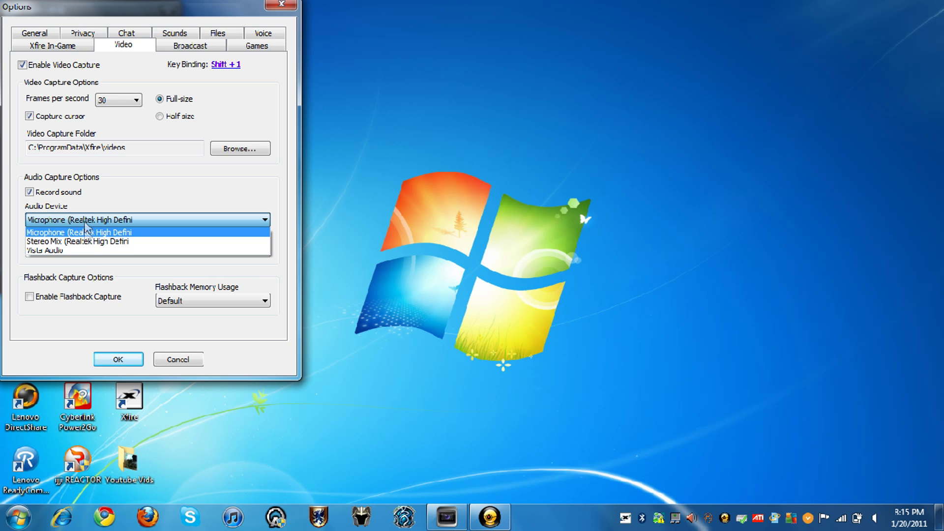
click(85, 228)
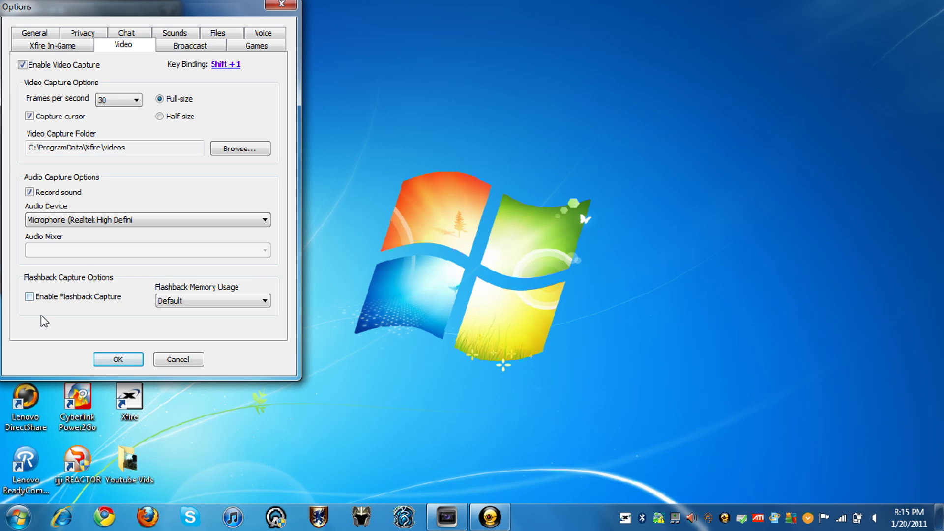
click(117, 359)
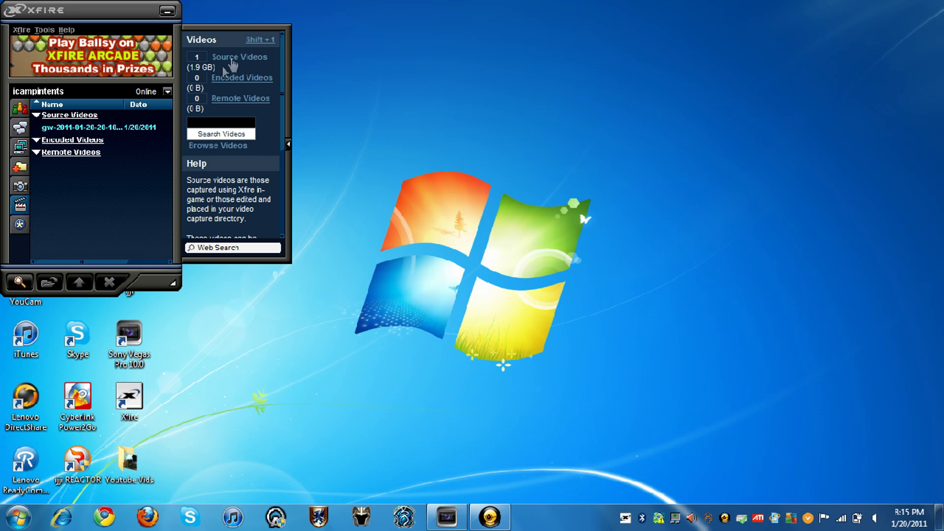
Move the Xfire window further left and open the source videos folder.
mouse_move(84, 4)
mouse_down()
mouse_move(36, 5)
mouse_move(123, 19)
mouse_up()
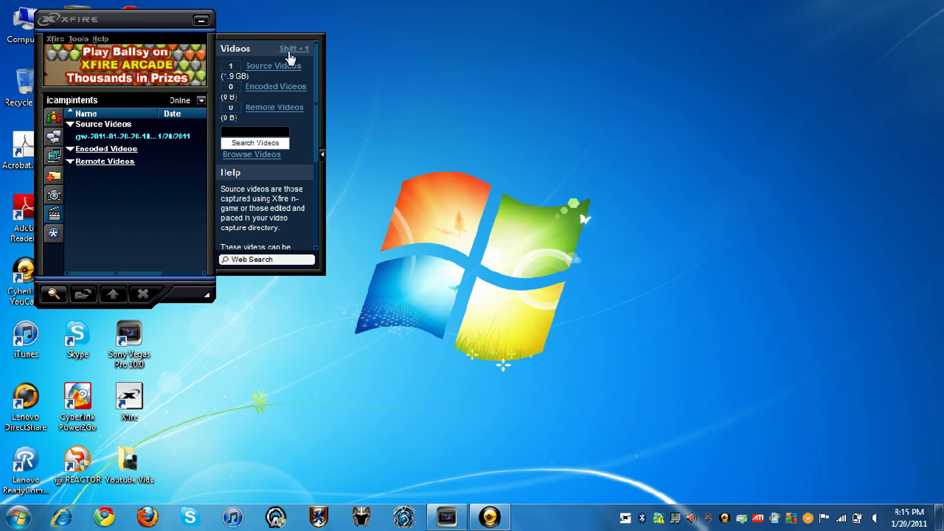
click(269, 67)
Play the recorded AVI clip maximized in Windows Media Player, then close the player.
click(201, 19)
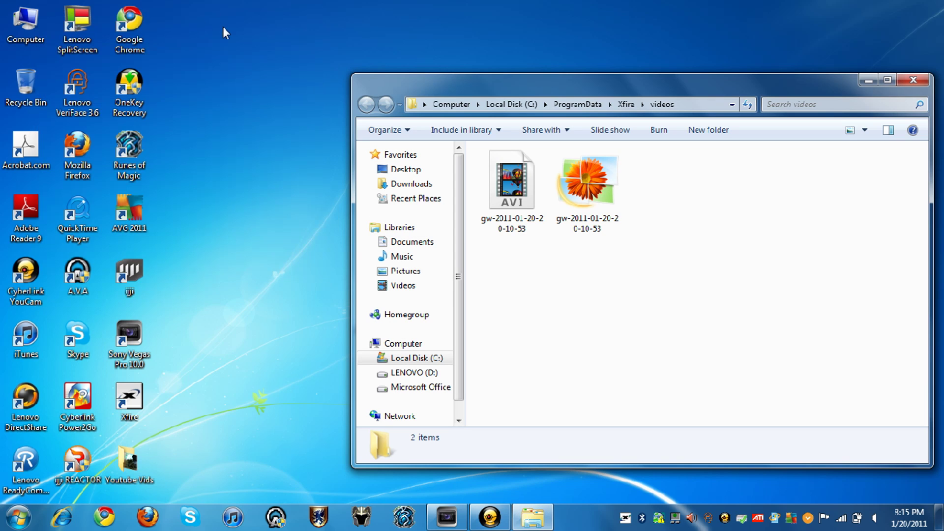
click(509, 173)
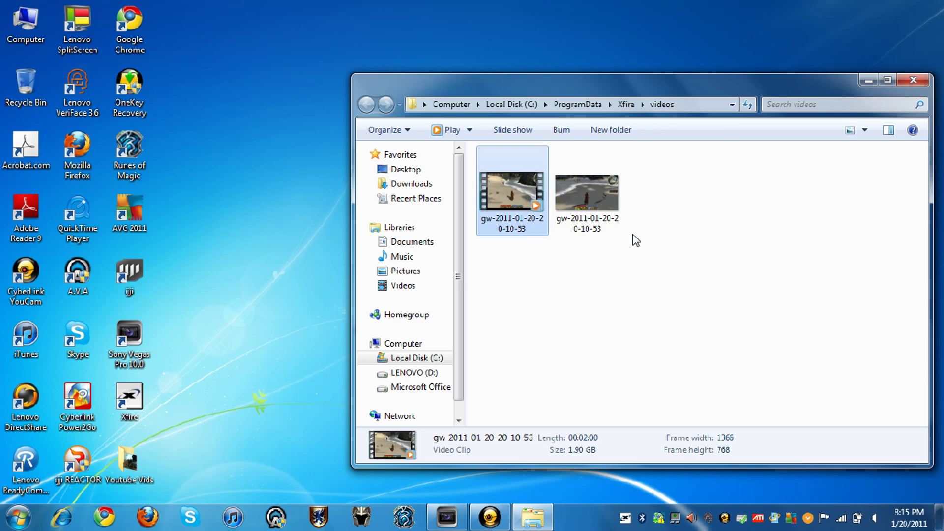
click(622, 261)
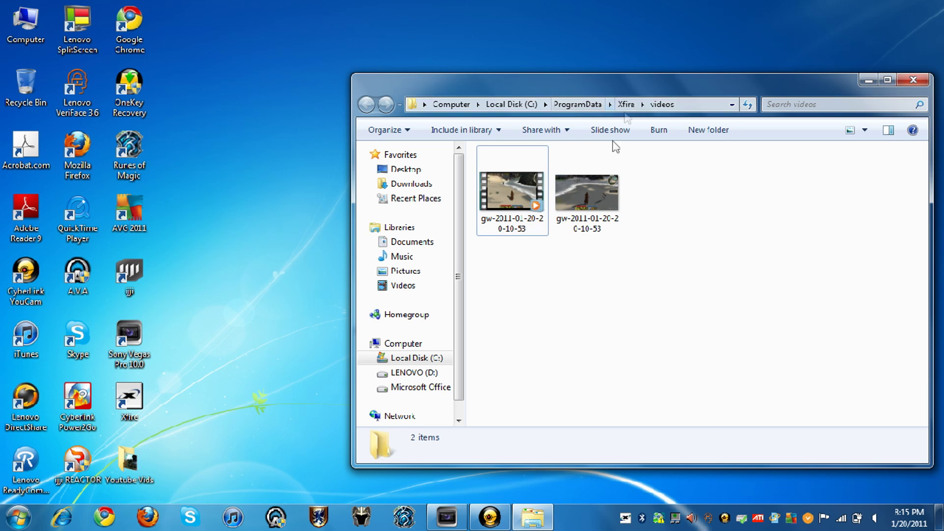
click(516, 171)
double_click(516, 168)
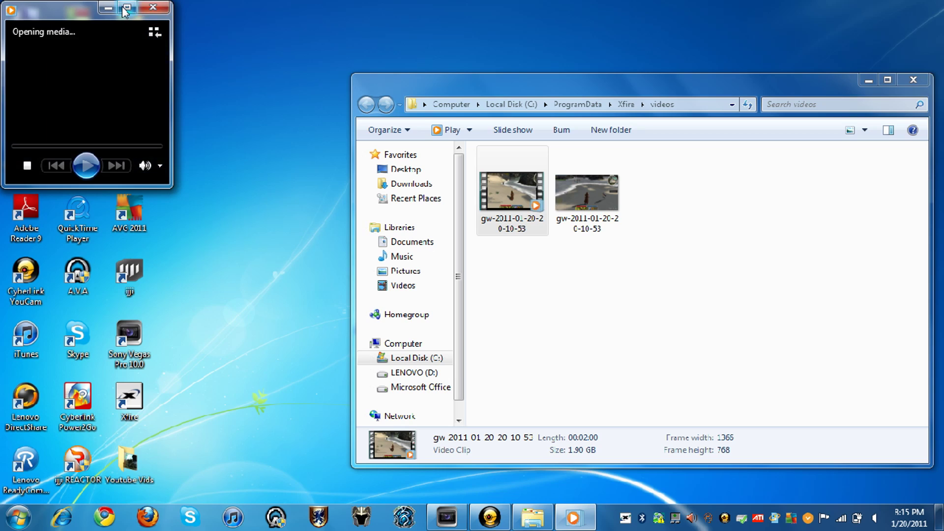
click(127, 9)
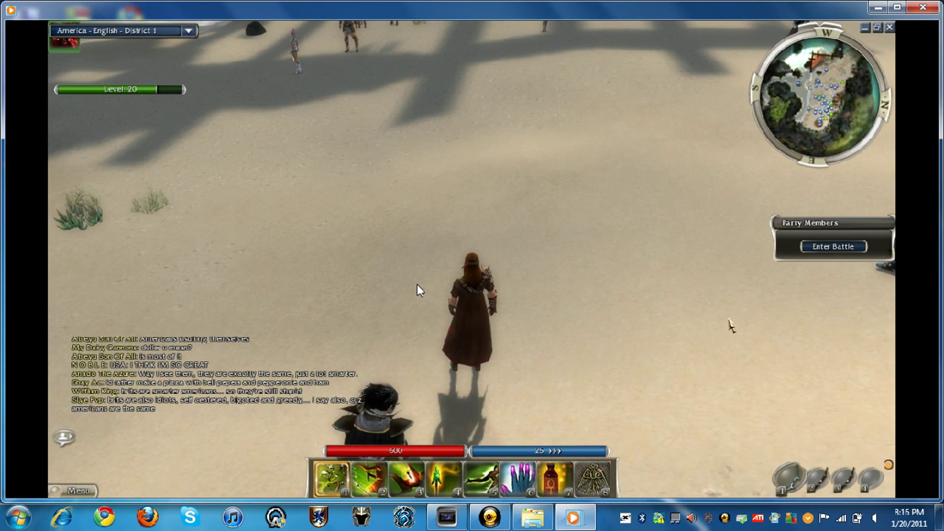
mouse_move(718, 134)
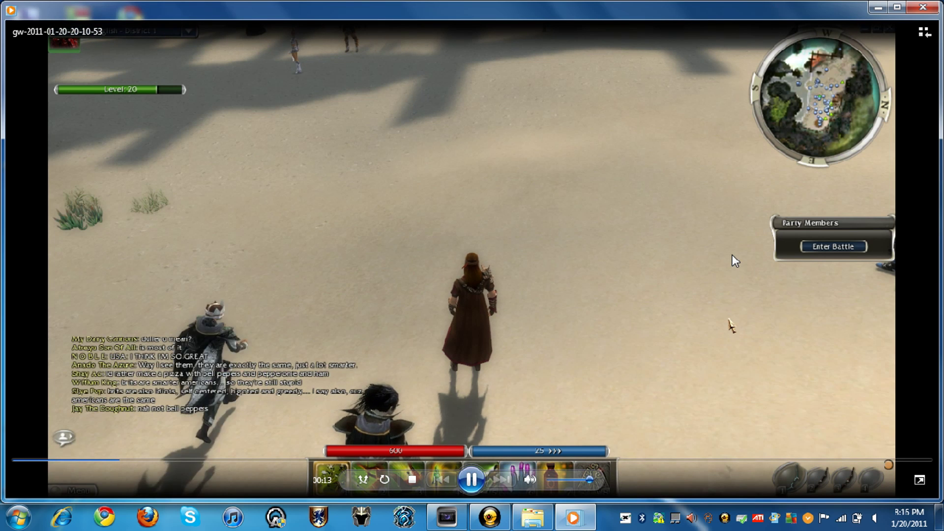
click(924, 7)
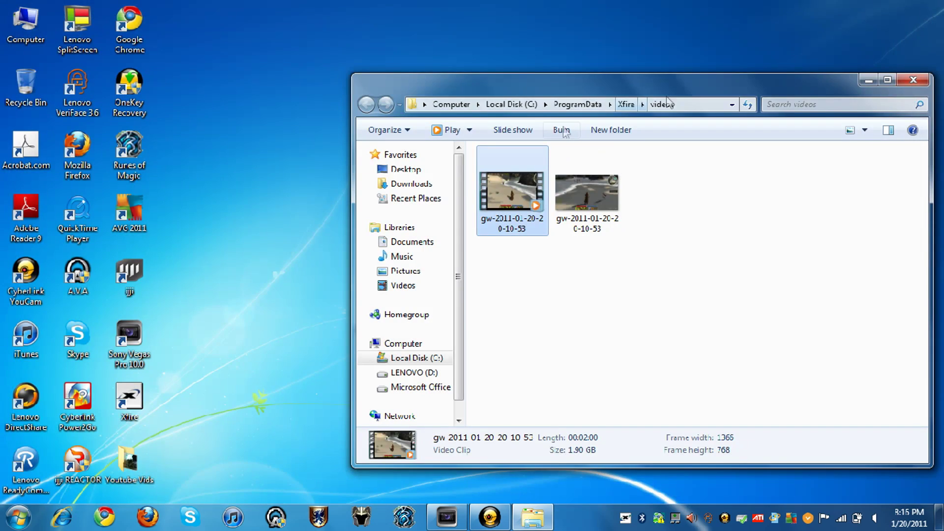
Maximize the videos folder, select and deselect both clips, then close the folder window.
mouse_move(609, 73)
mouse_down()
mouse_move(610, 40)
mouse_move(559, 42)
mouse_up()
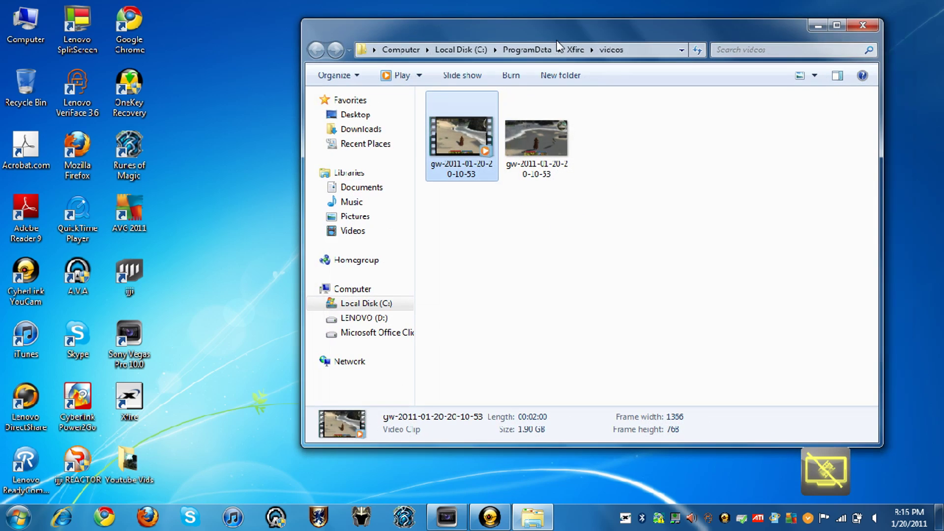
click(507, 252)
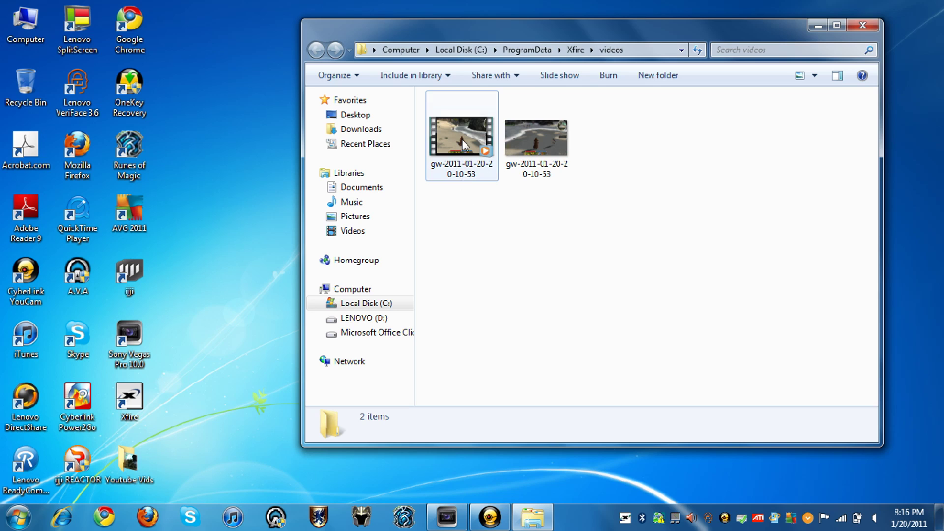
click(462, 141)
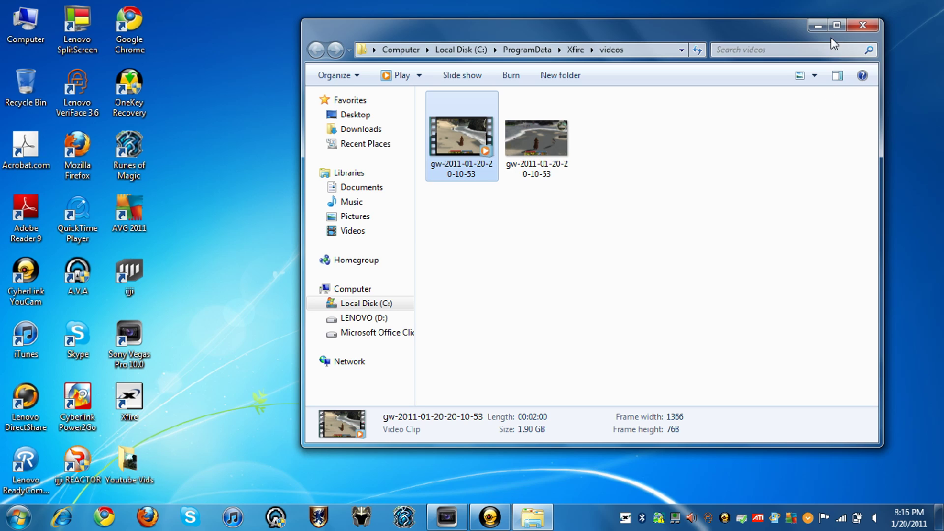
click(836, 25)
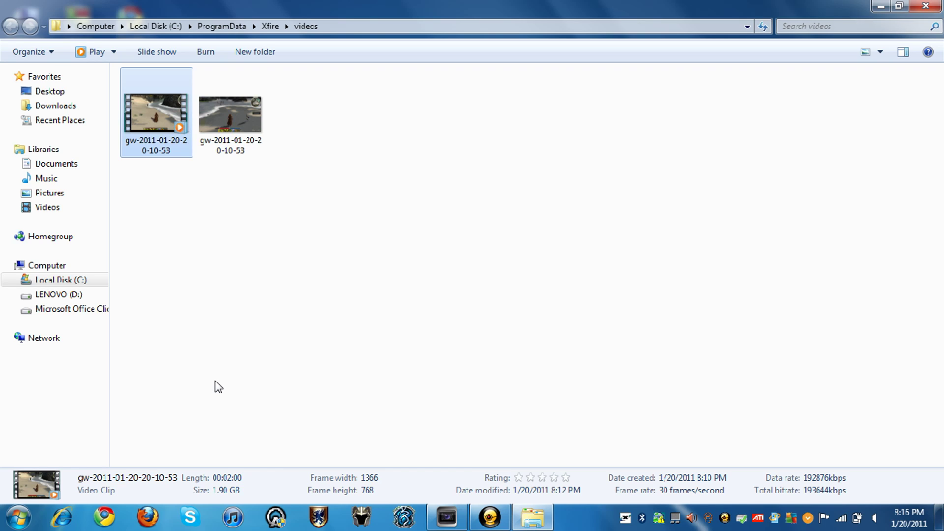
click(202, 187)
drag(412, 251, 132, 67)
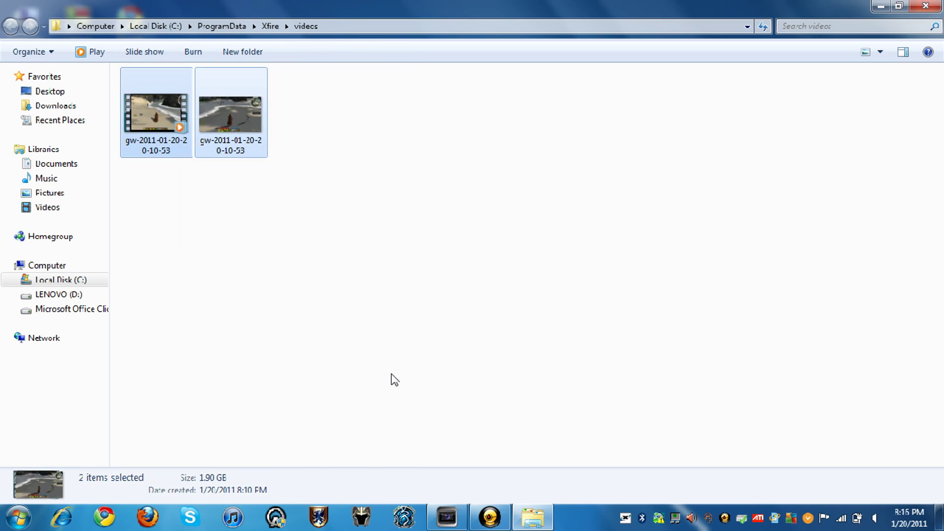
click(387, 369)
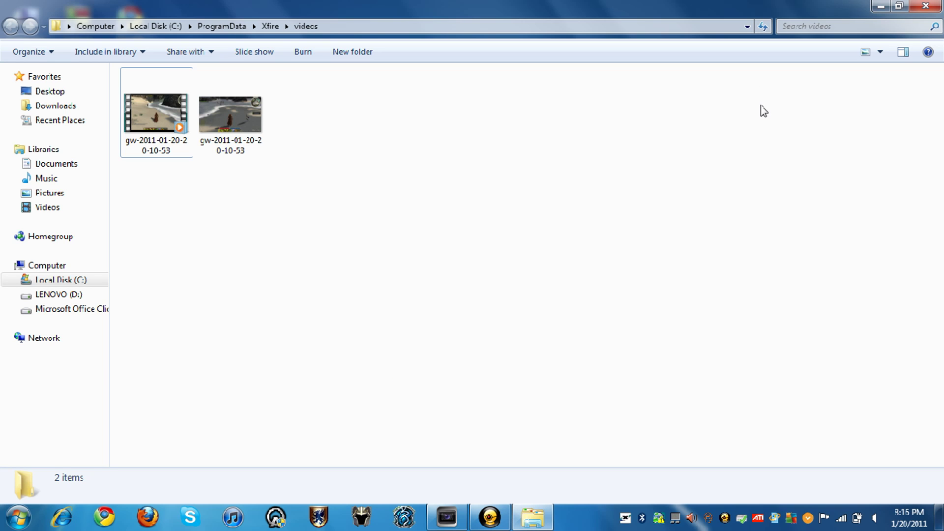
click(926, 6)
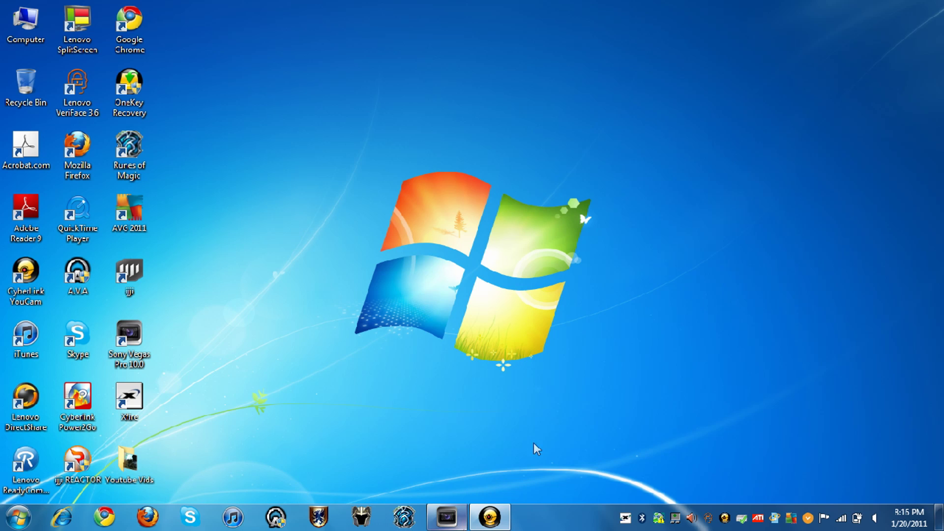
Restore Vegas Pro and reopen the Xfire source videos folder with the first clip selected.
click(457, 522)
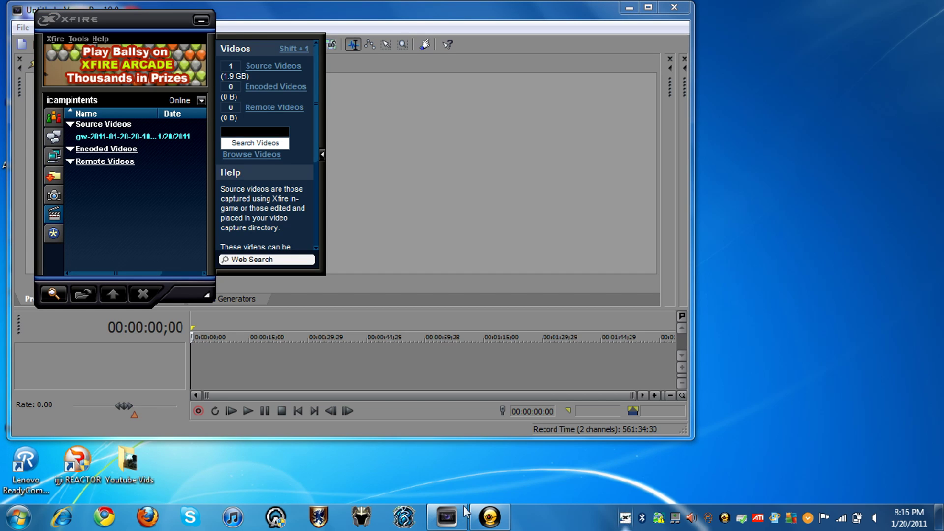
click(276, 76)
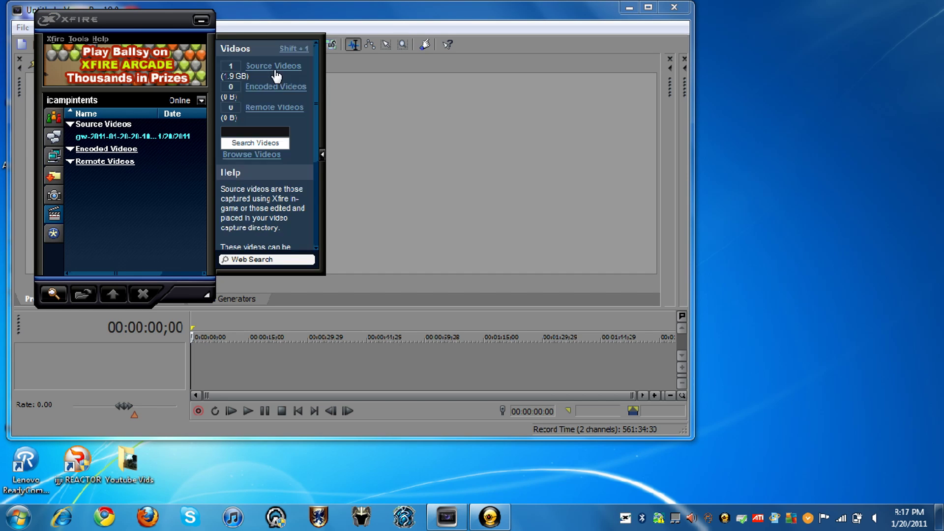
click(146, 106)
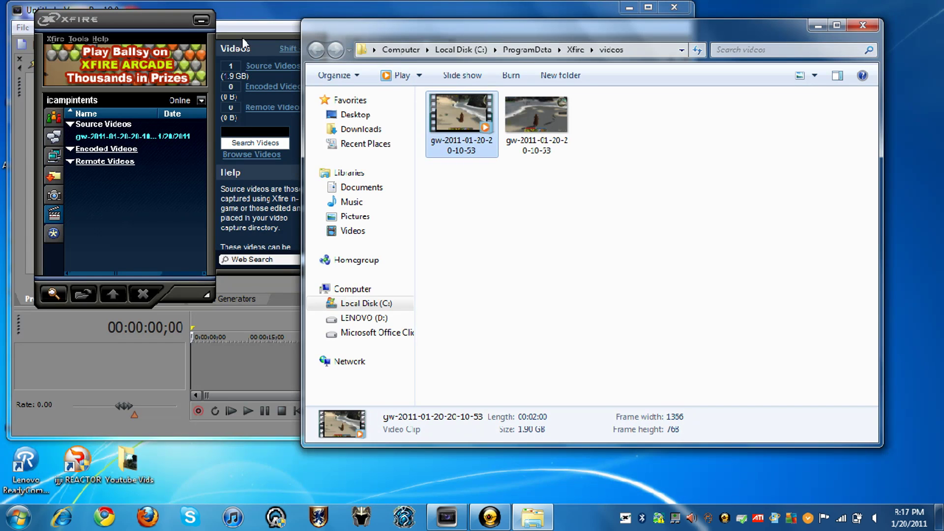
click(200, 20)
click(155, 19)
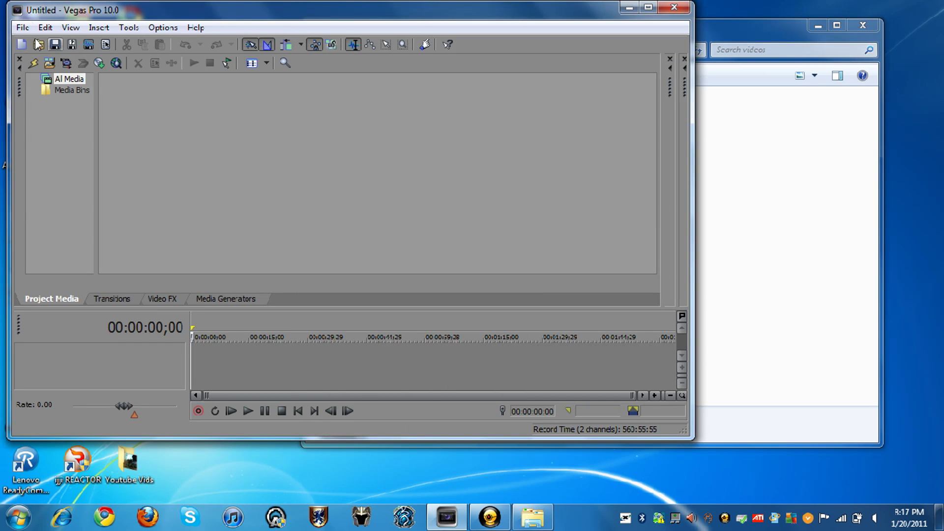
Try adding the clip through File > Open and by dragging it, then cancel the dialog.
click(22, 27)
click(33, 61)
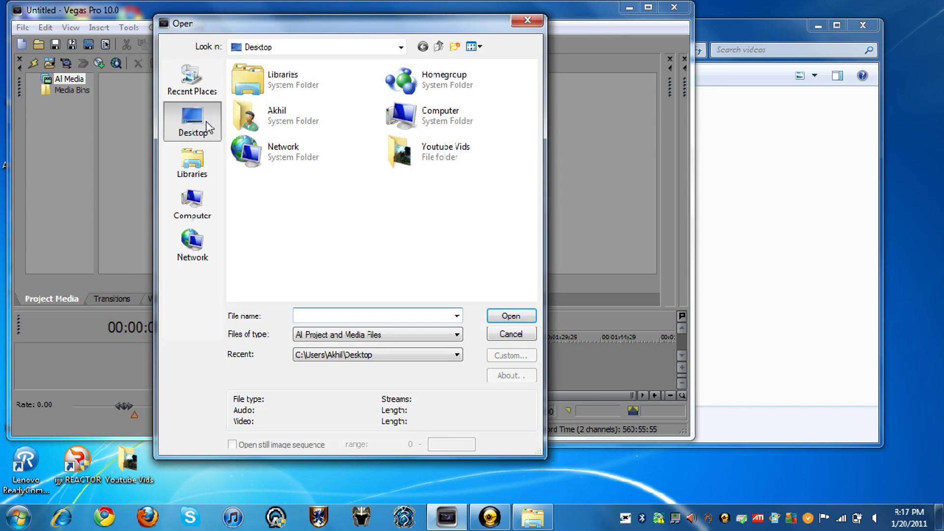
click(751, 20)
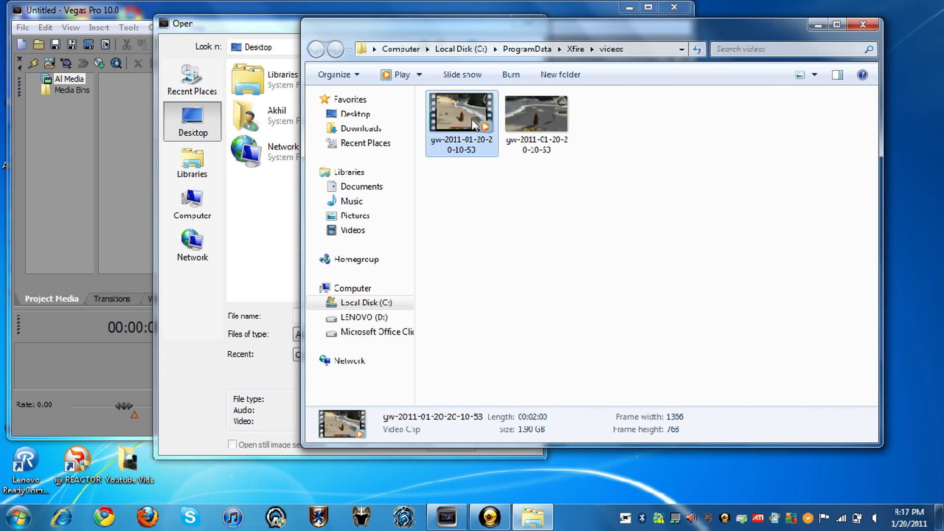
mouse_move(486, 144)
mouse_down()
mouse_move(364, 236)
mouse_move(288, 332)
mouse_move(264, 258)
mouse_up()
click(689, 12)
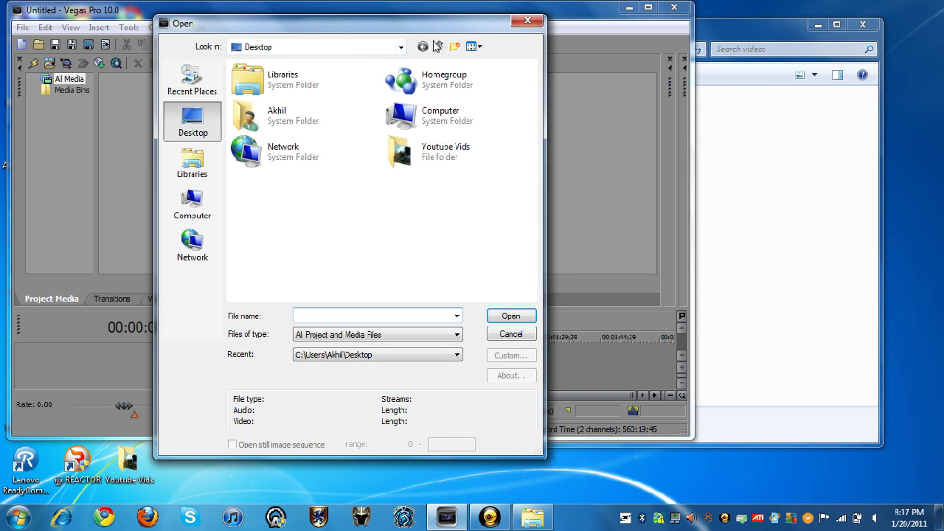
click(536, 24)
click(755, 179)
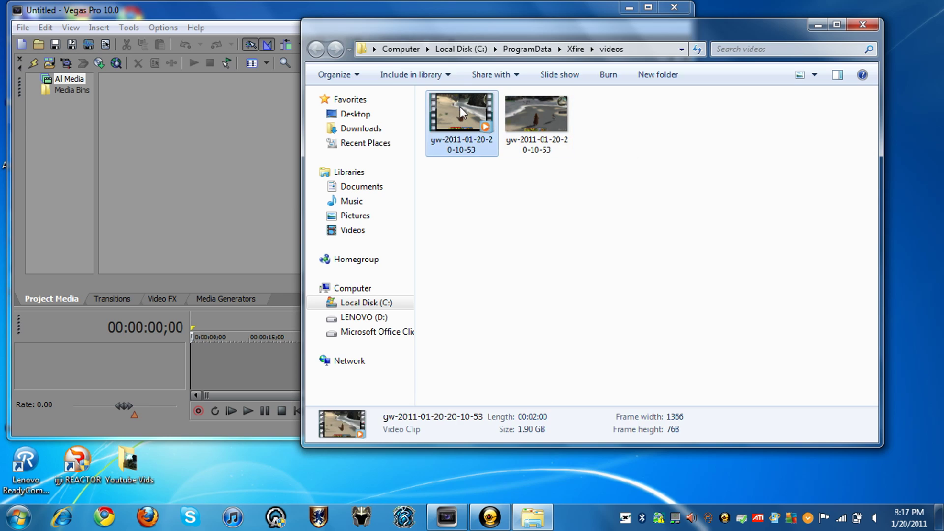
drag(460, 107, 202, 275)
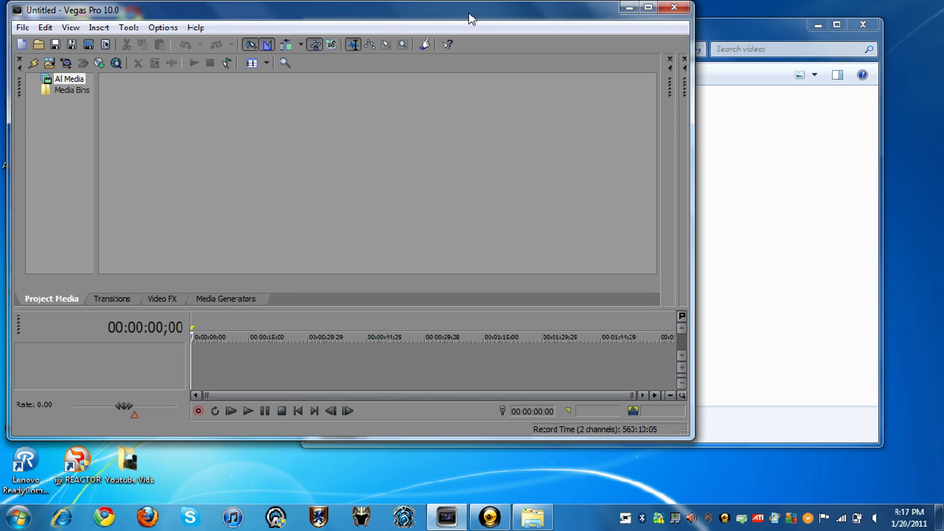
Restore the editor window and move the recorded clip from the videos folder onto the desktop.
mouse_move(453, 19)
mouse_down()
mouse_move(301, 9)
mouse_move(301, 0)
mouse_up()
click(904, 6)
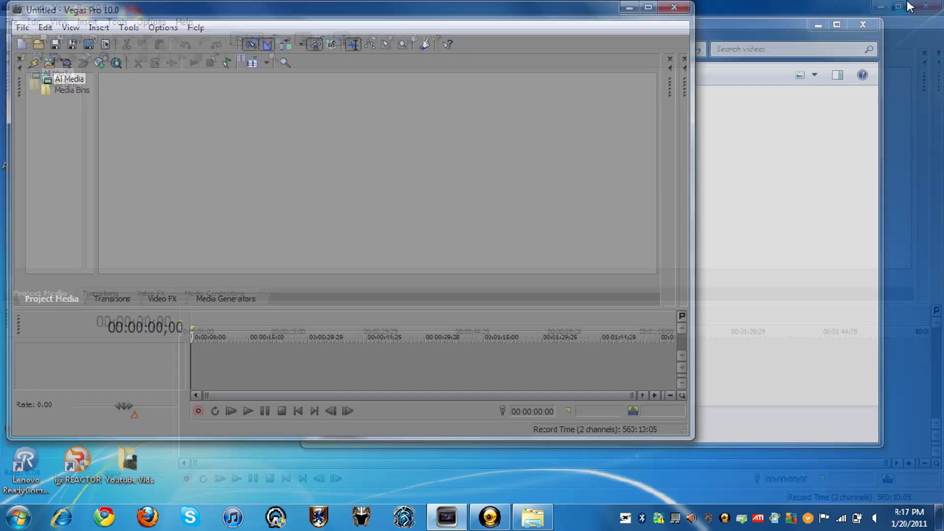
click(737, 19)
mouse_move(461, 114)
mouse_down()
mouse_move(915, 132)
mouse_move(920, 194)
mouse_move(916, 185)
mouse_up()
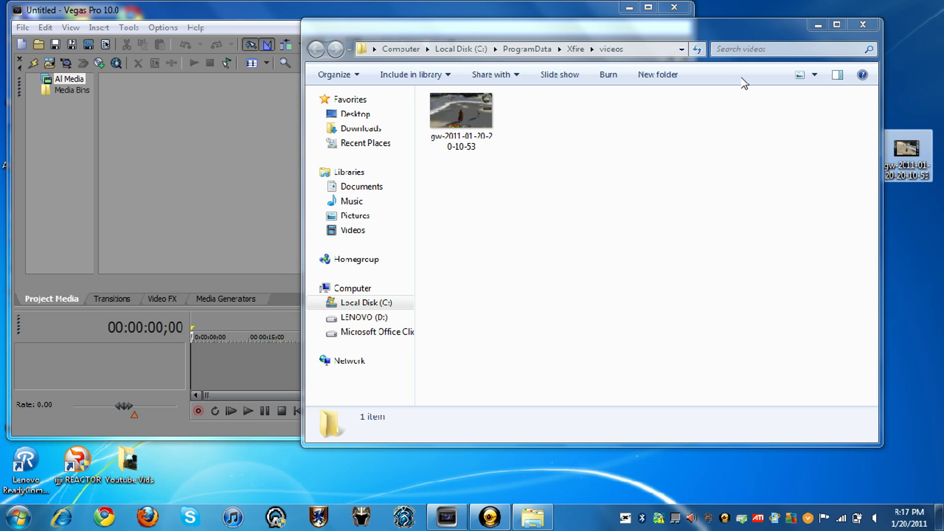
click(820, 28)
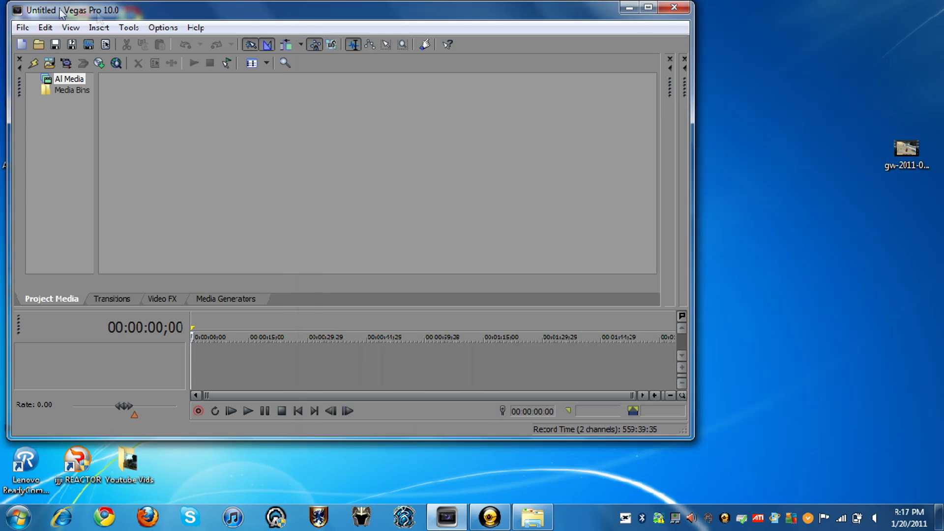
click(23, 28)
click(34, 53)
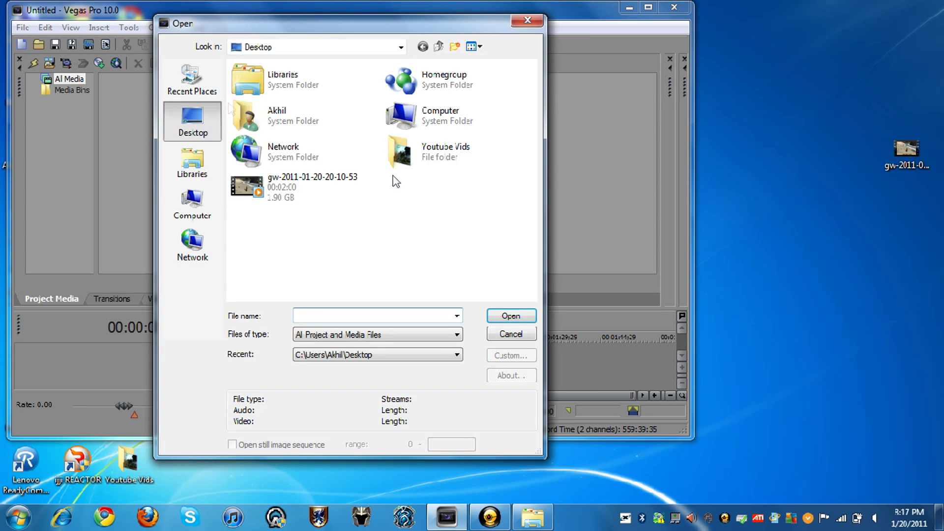
click(275, 206)
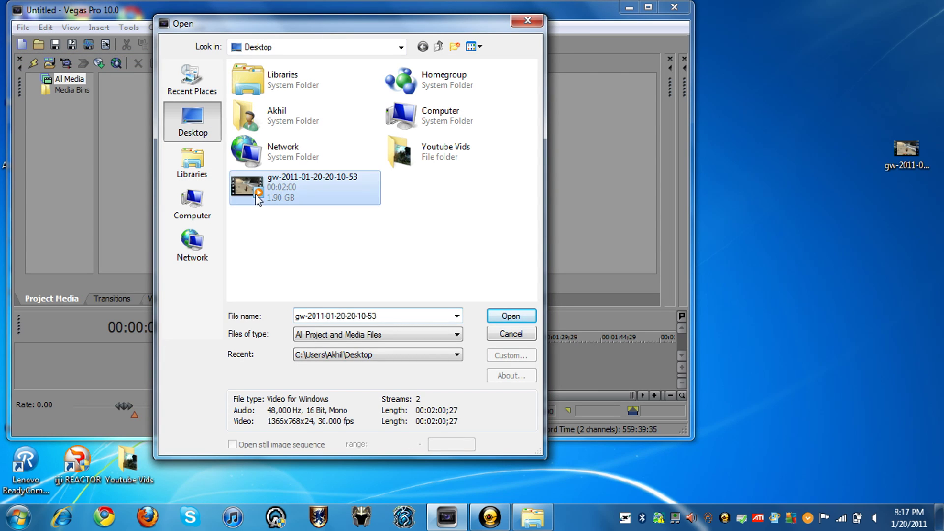
click(497, 317)
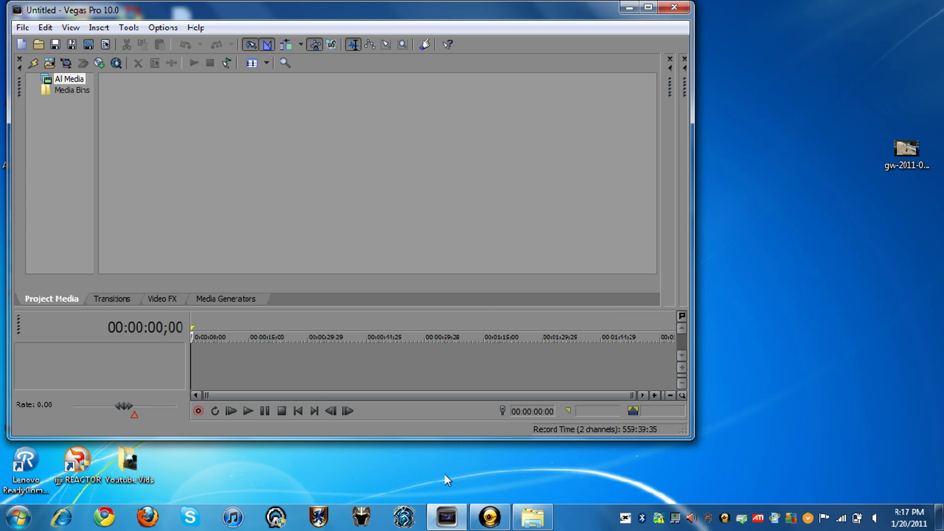
Hide Desktop Capture, then start Render As with MainConcept AVC/AAC (*.mp4) and its Custom settings.
click(490, 518)
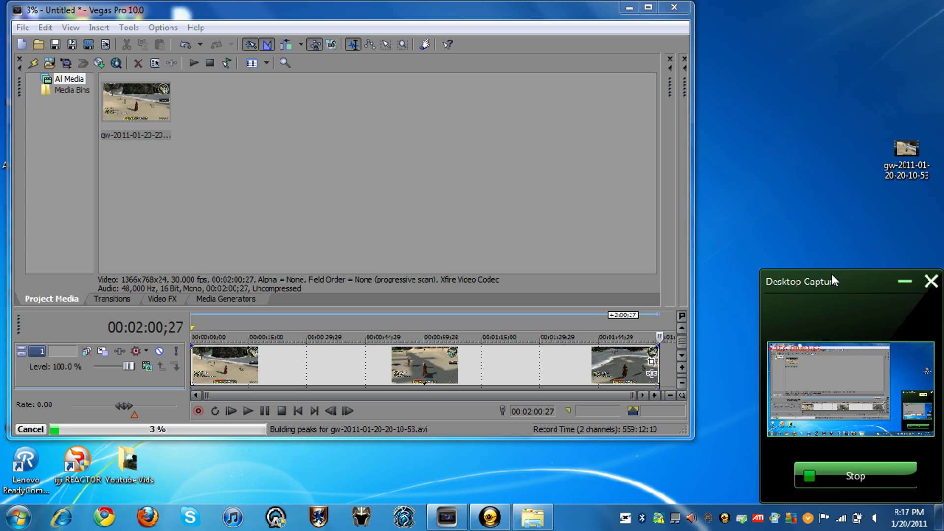
click(906, 282)
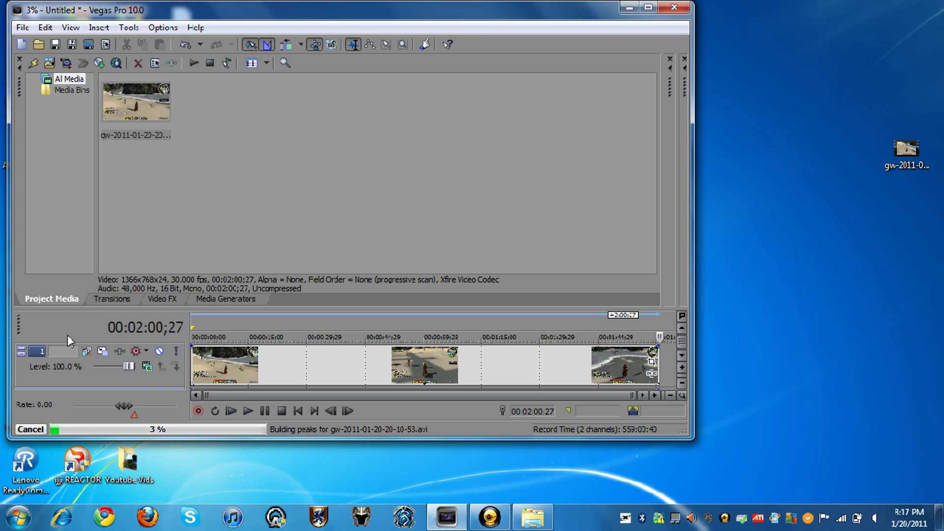
click(19, 29)
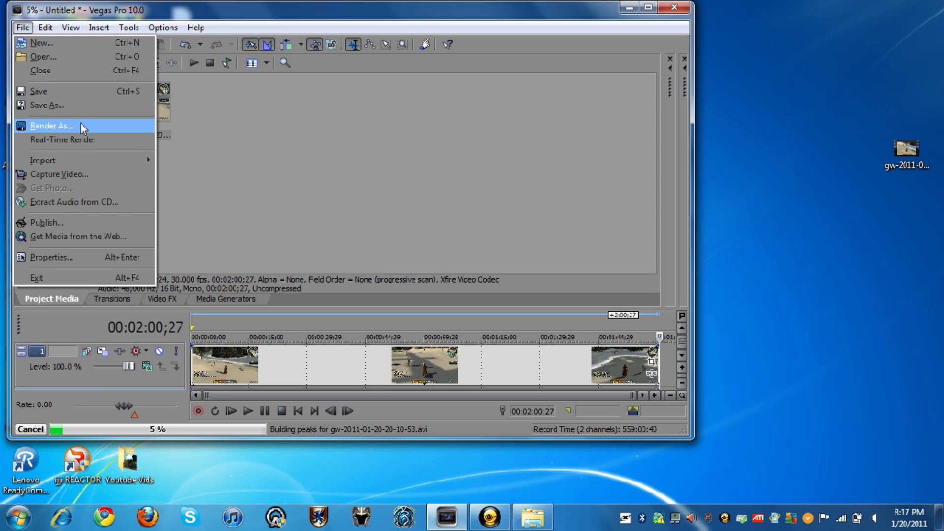
click(83, 127)
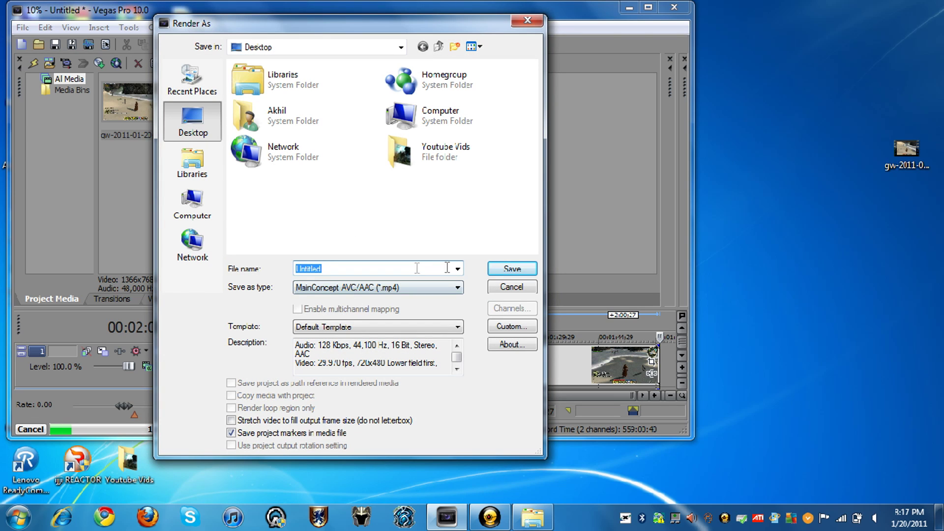
click(452, 287)
click(450, 287)
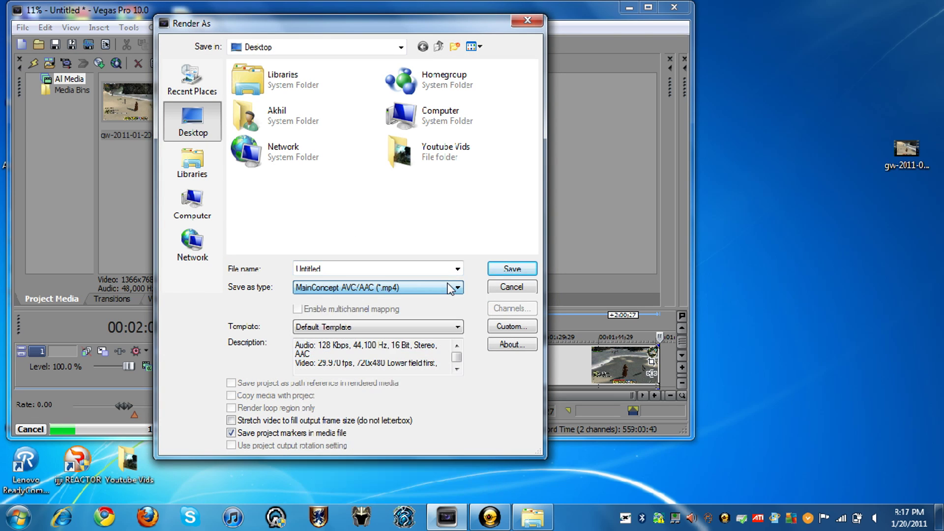
click(450, 289)
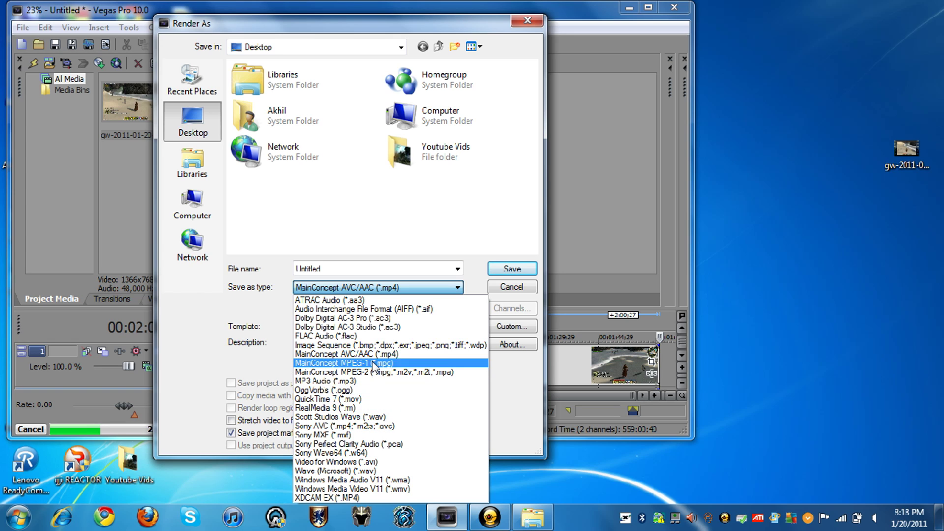
click(368, 357)
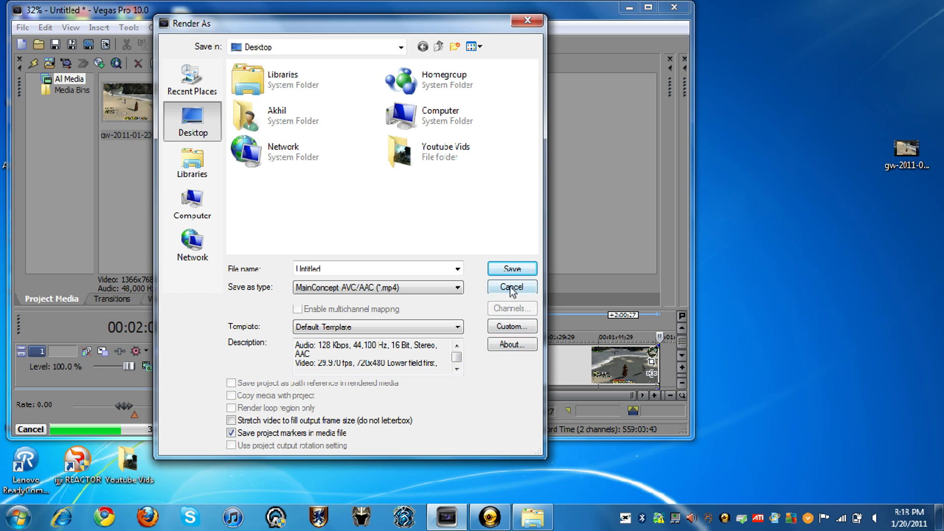
click(512, 327)
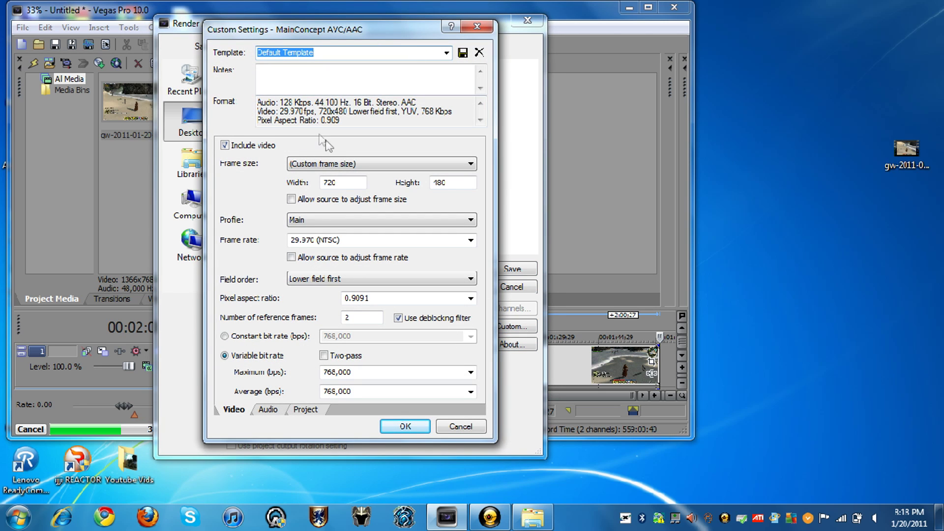
Set the MP4 frame size to 1920 by 1080.
click(346, 183)
drag(346, 183, 307, 187)
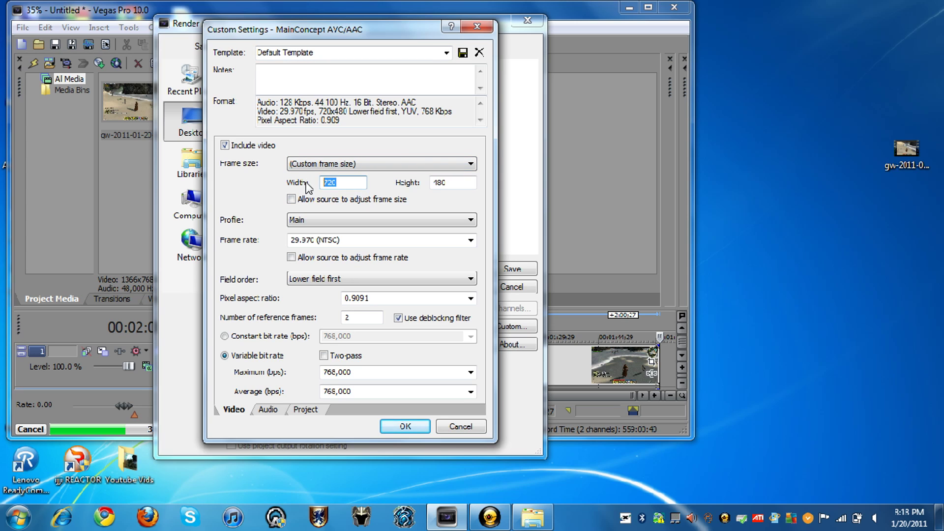
text(128)
drag(457, 183, 432, 183)
text(720)
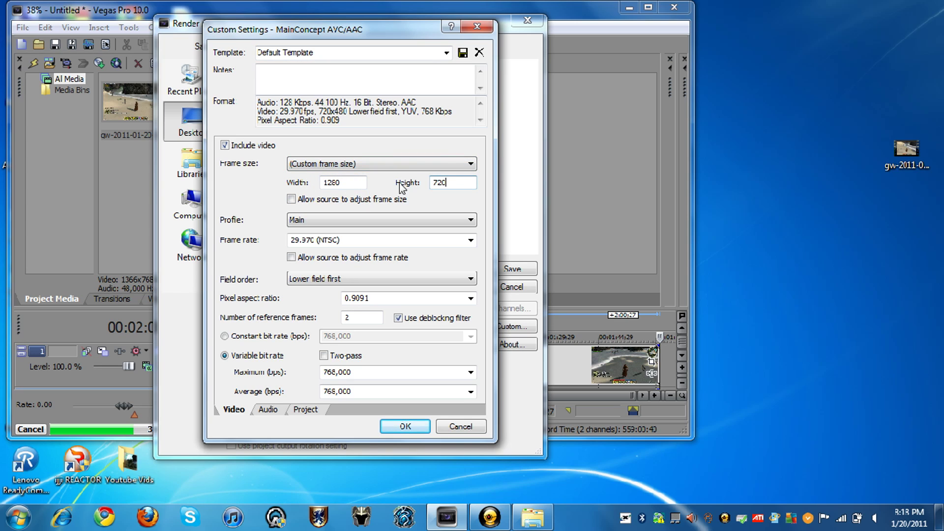
drag(362, 184, 287, 186)
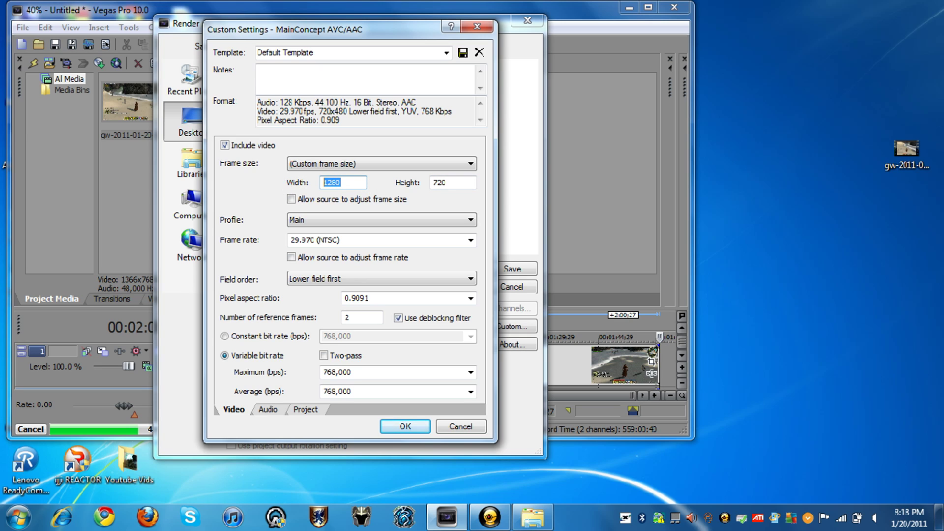
text(1920)
drag(447, 183, 432, 184)
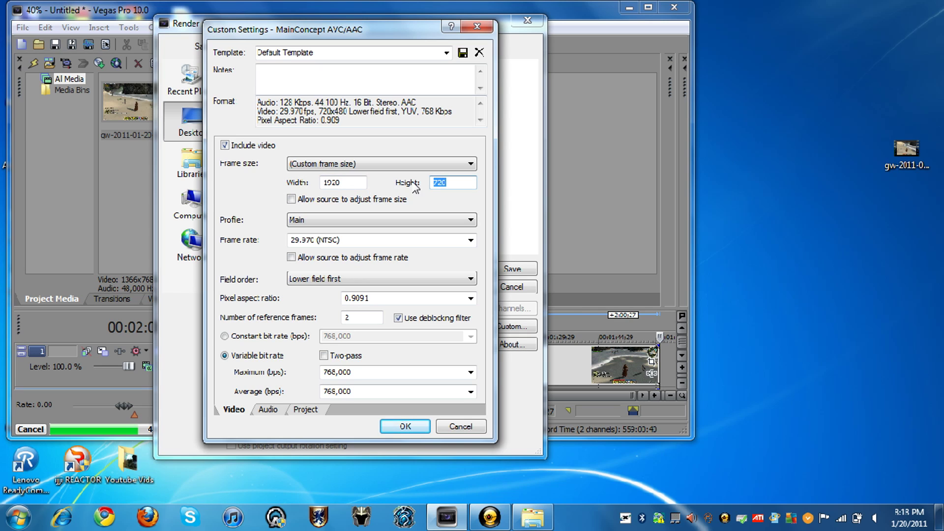
text(1)
text(080)
Choose Baseline profile, keep 29.970 fps, set pixel aspect 1.0000 and disable deblocking.
click(348, 216)
click(342, 219)
click(335, 222)
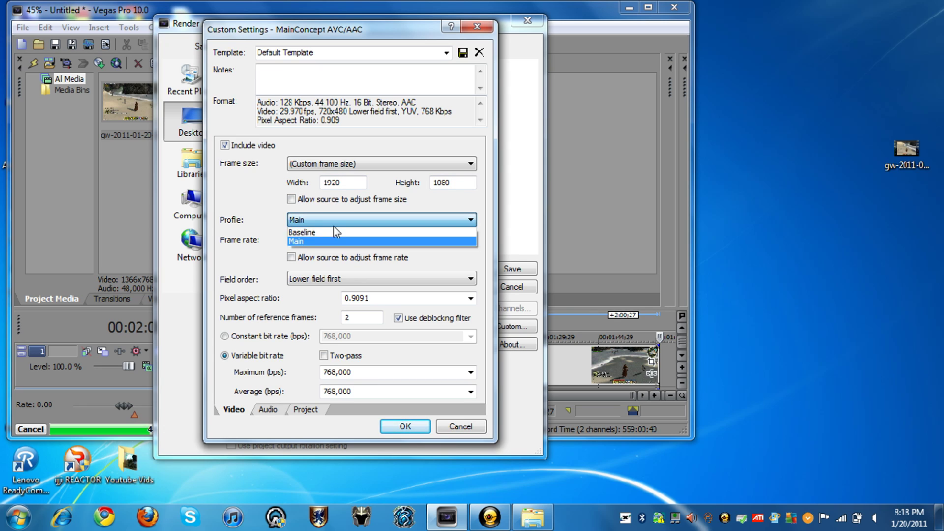
click(327, 232)
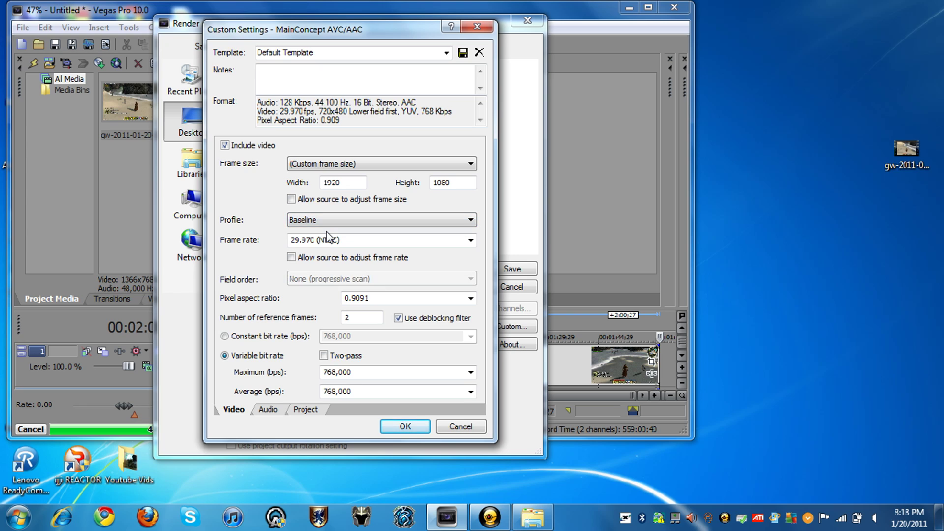
click(470, 240)
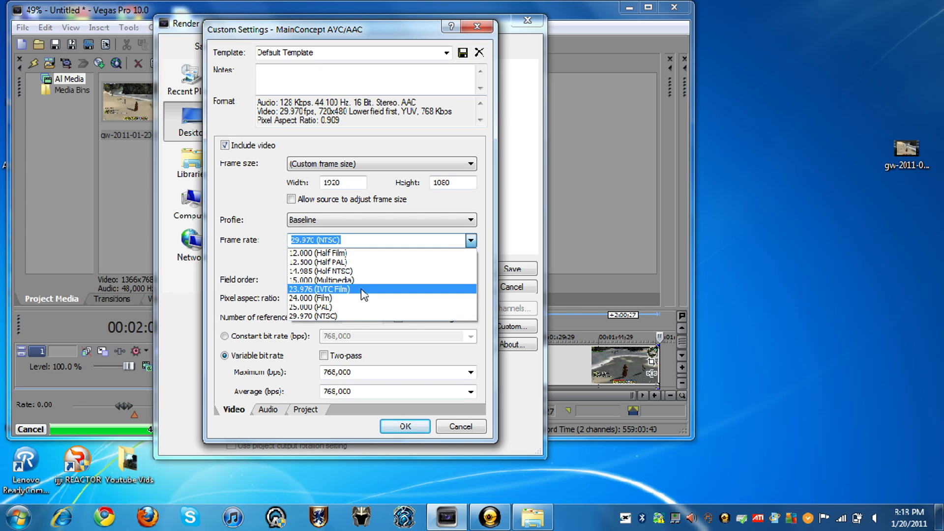
click(347, 316)
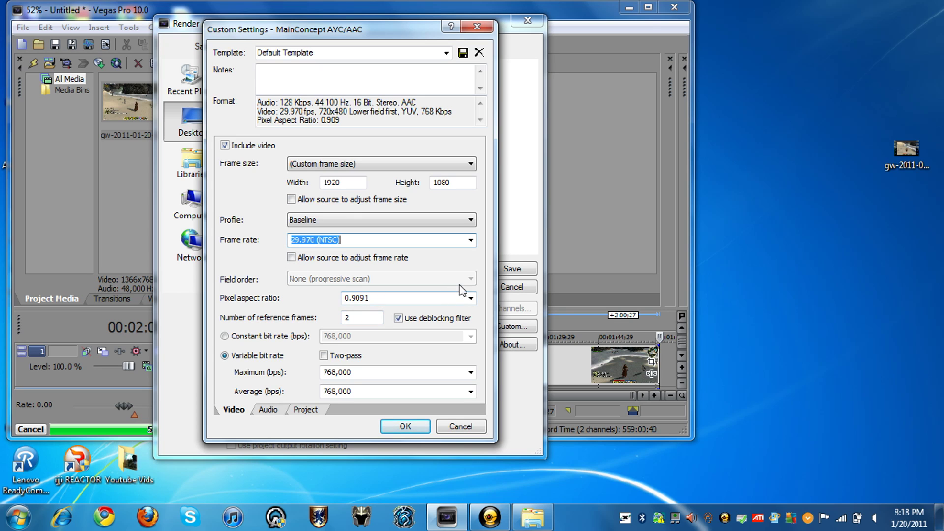
click(470, 298)
click(461, 310)
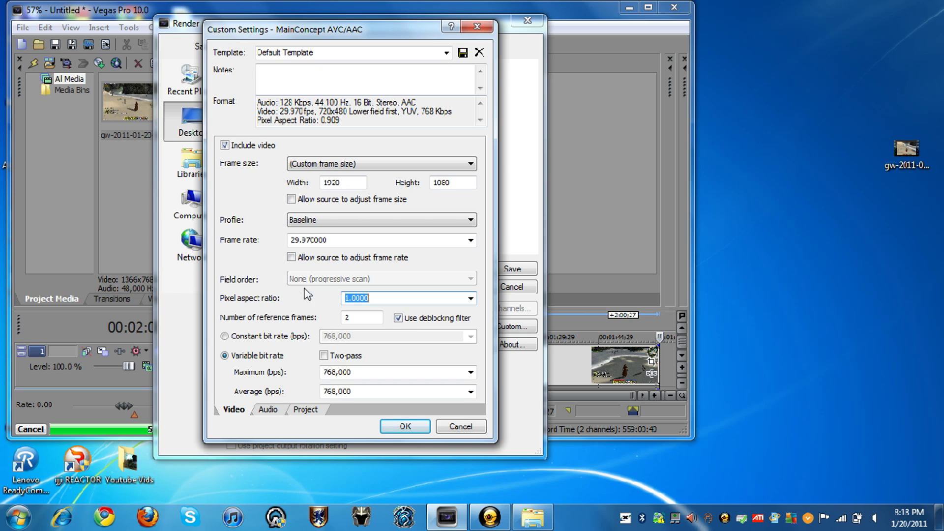
click(398, 318)
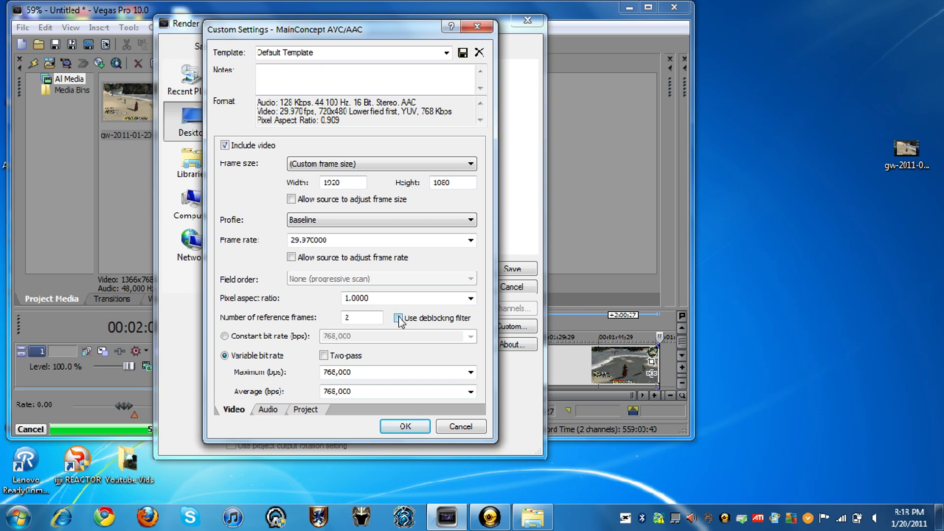
drag(361, 318, 310, 321)
text(1)
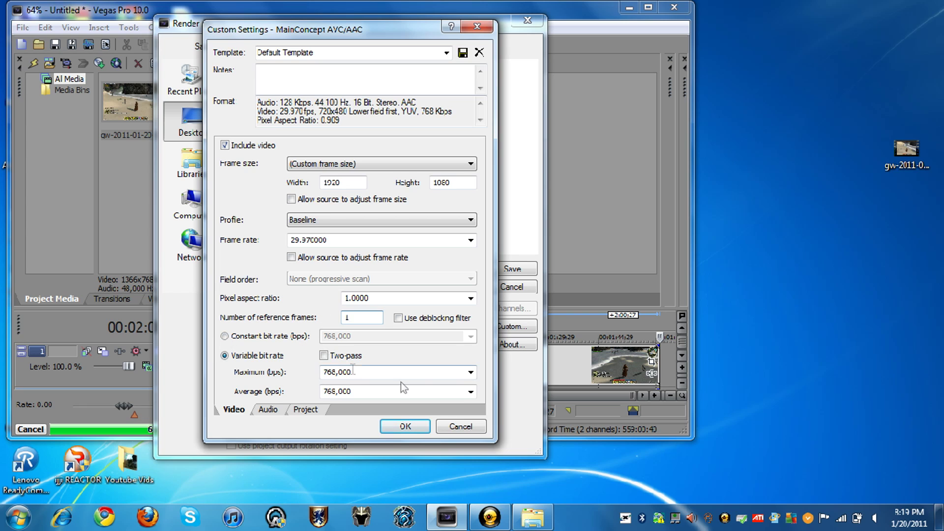
Set maximum bitrate to 4,000,000 and average bitrate to 2,000,000 bps.
click(472, 374)
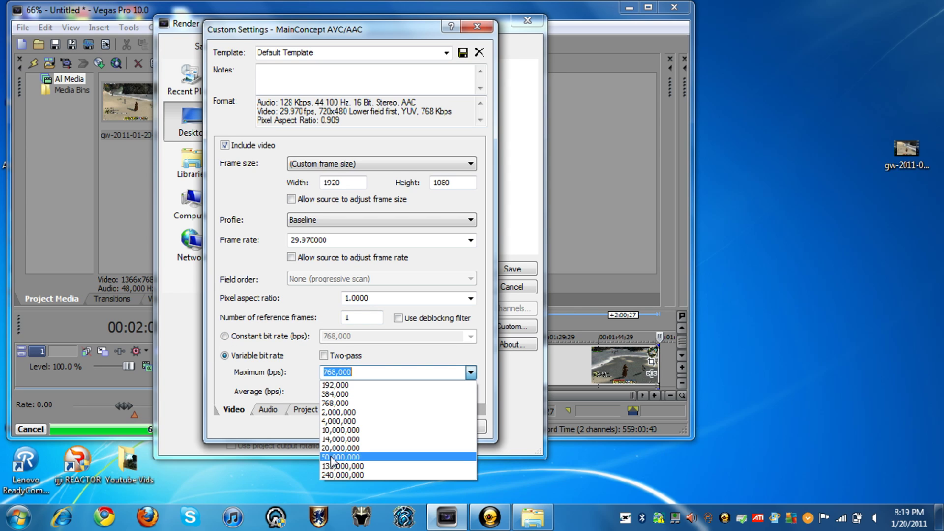
click(348, 422)
click(460, 392)
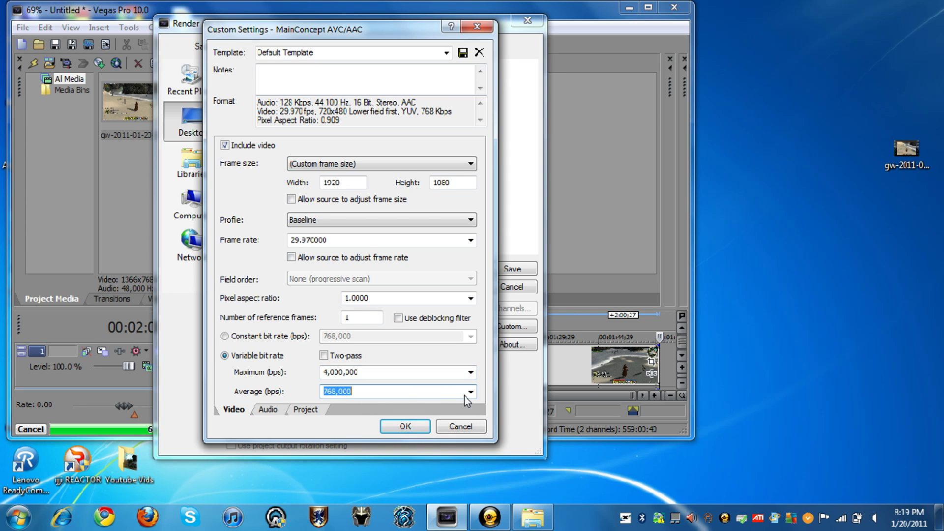
click(467, 395)
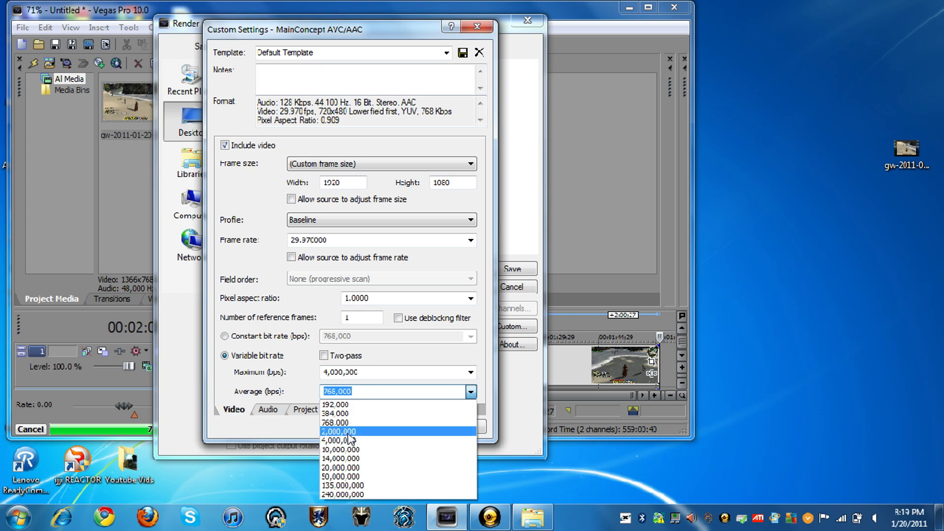
click(340, 447)
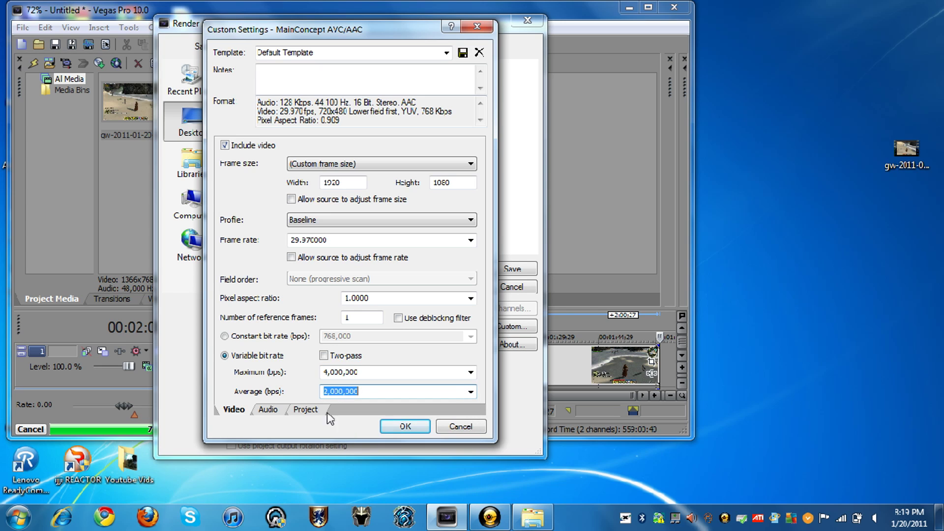
click(267, 409)
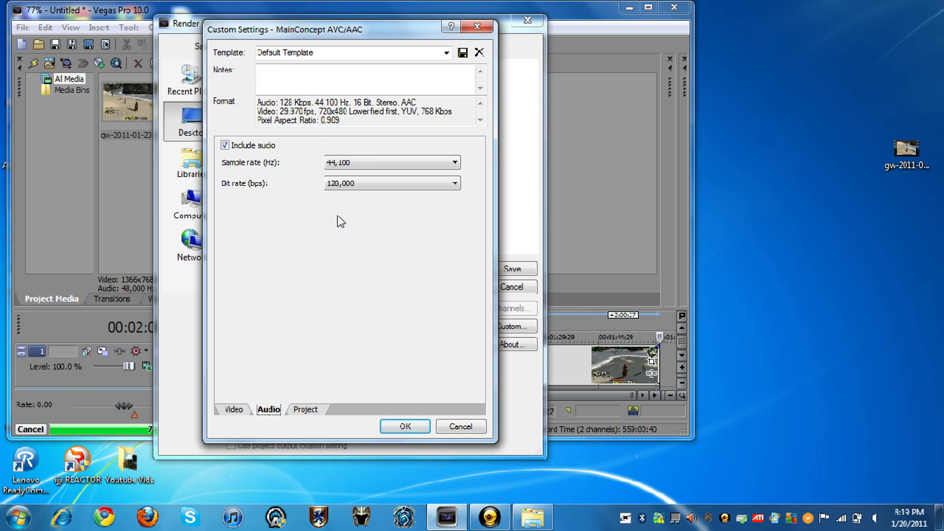
Set video rendering quality to Best, confirm the custom settings, and save as Untitled.mp4 to render.
click(306, 410)
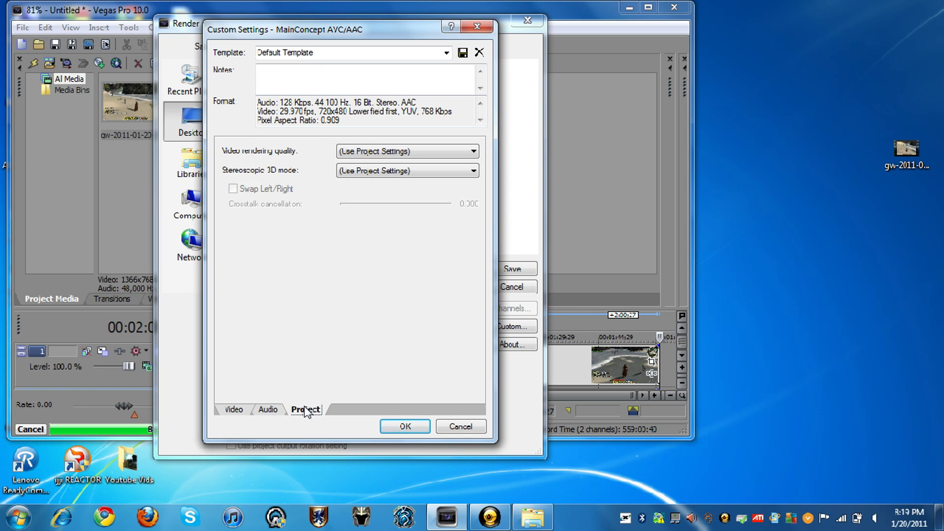
click(378, 153)
click(363, 200)
click(393, 170)
click(301, 218)
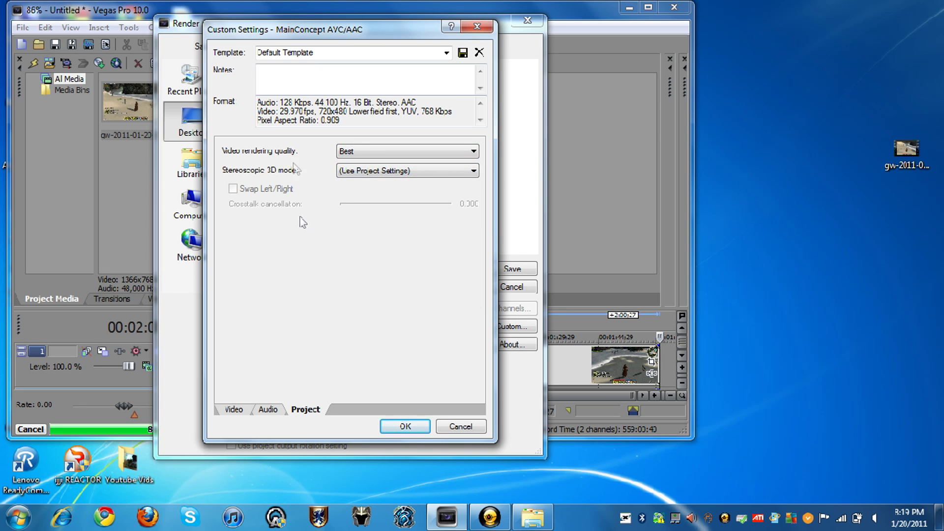
click(405, 428)
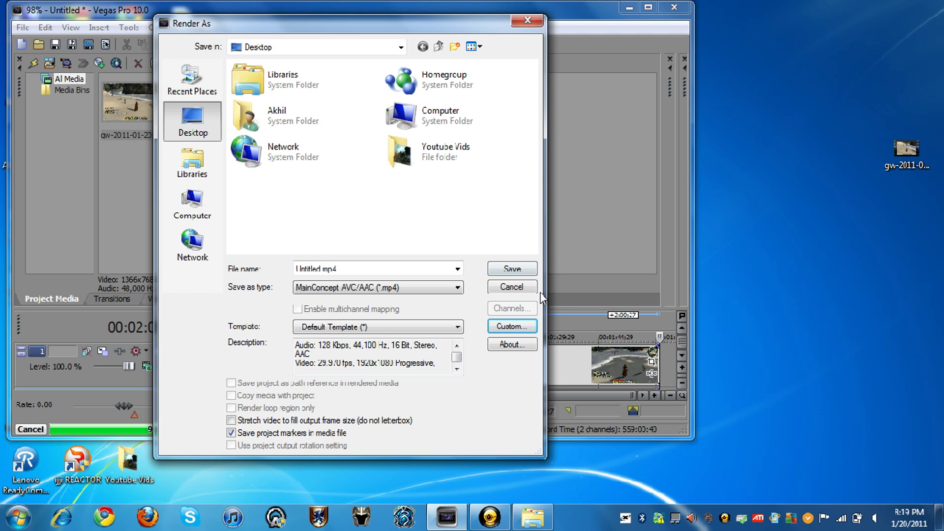
mouse_move(359, 24)
mouse_down()
mouse_move(728, 12)
mouse_move(547, 37)
mouse_move(342, 27)
mouse_up()
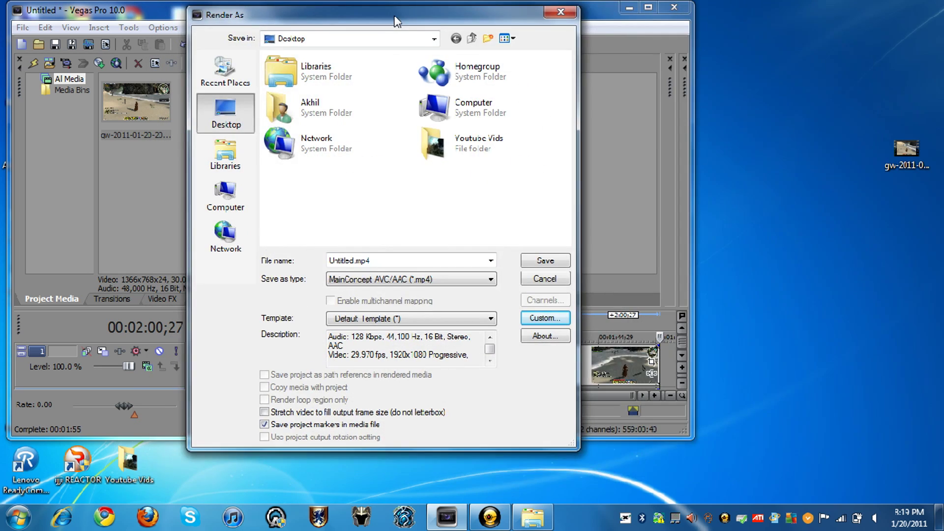
click(545, 262)
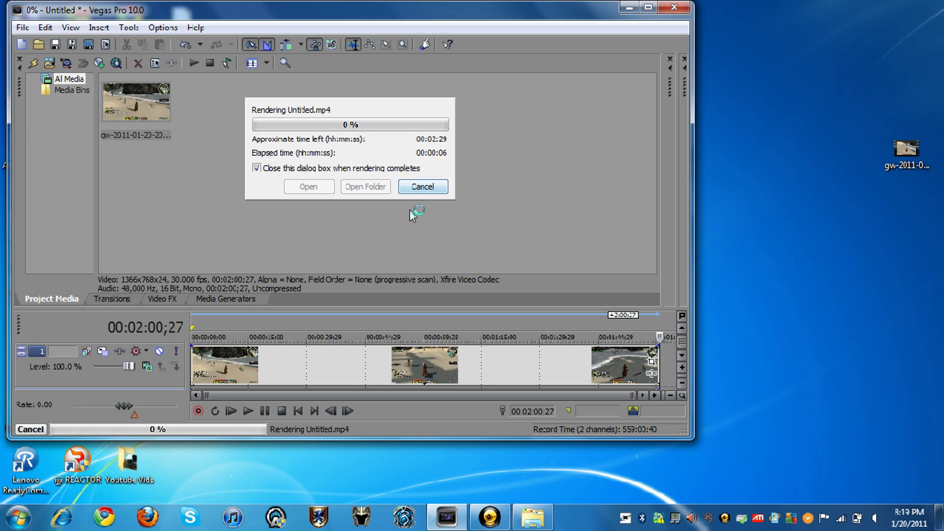
Nudge the Vegas window left while Untitled.mp4 renders, then bring up Desktop Capture.
mouse_move(526, 517)
mouse_move(361, 16)
mouse_down()
mouse_move(365, 44)
mouse_move(369, 23)
mouse_move(353, 16)
mouse_up()
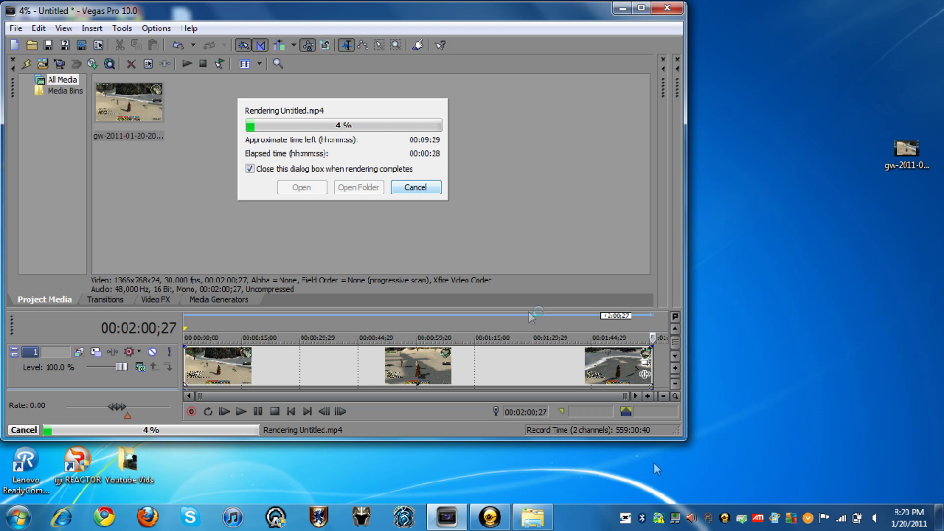
click(490, 517)
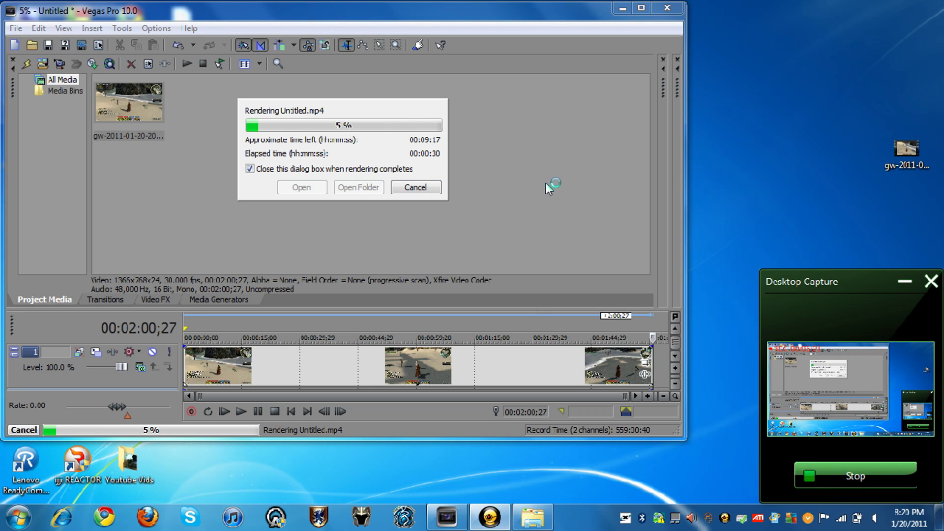